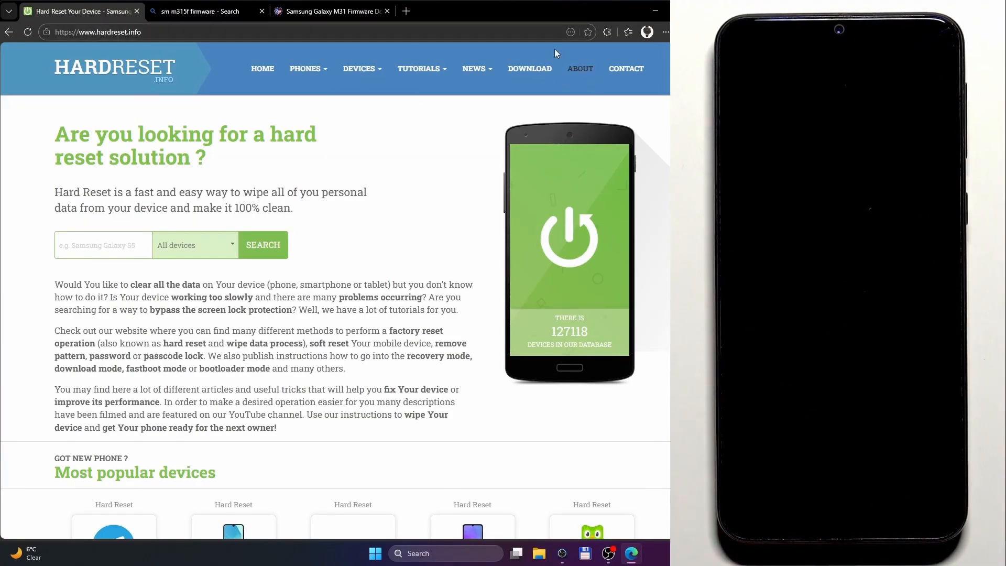
Search the HardReset.info downloads for "samsung drivers" and open the standard Samsung Drivers download page.
{"action": "left_click", "coordinate": [538, 72]}
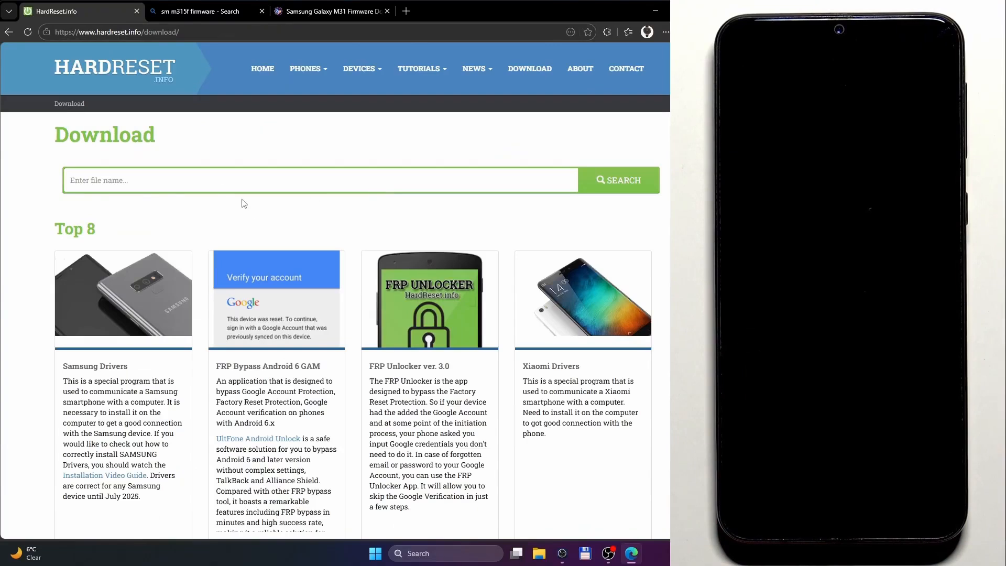
{"action": "left_click", "coordinate": [219, 176]}
{"action": "left_click", "coordinate": [147, 219]}
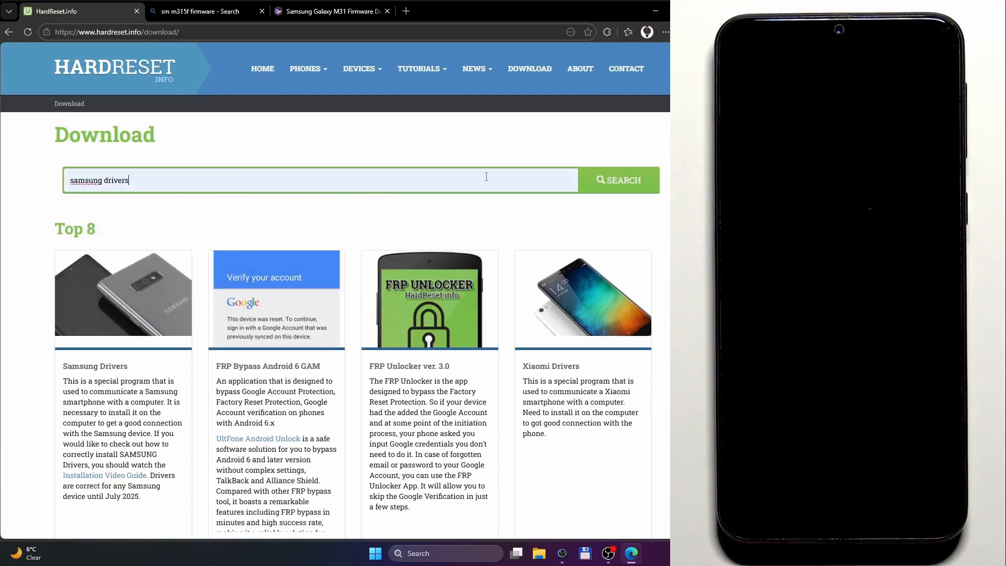
{"action": "left_click", "coordinate": [617, 181]}
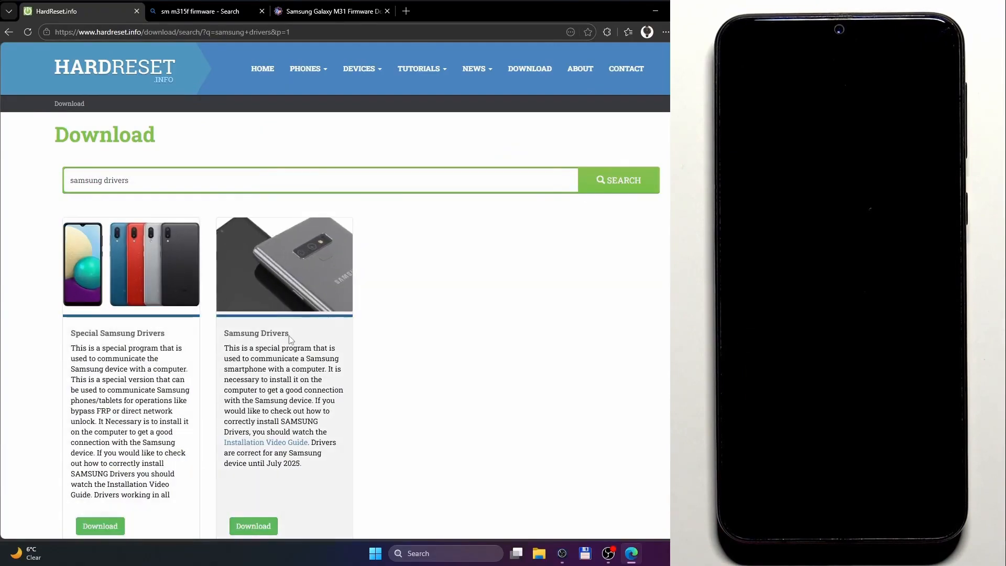
{"action": "left_click", "coordinate": [247, 338]}
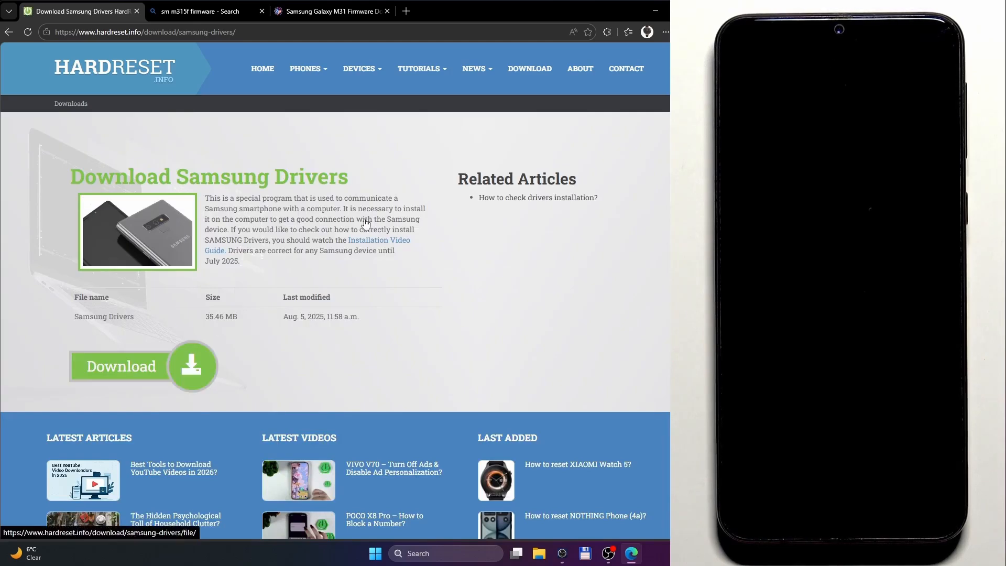
Search the HardReset.info downloads for "odin" and open the Odin3 v3.14.4 download page.
{"action": "left_click", "coordinate": [528, 72]}
{"action": "left_click", "coordinate": [415, 180]}
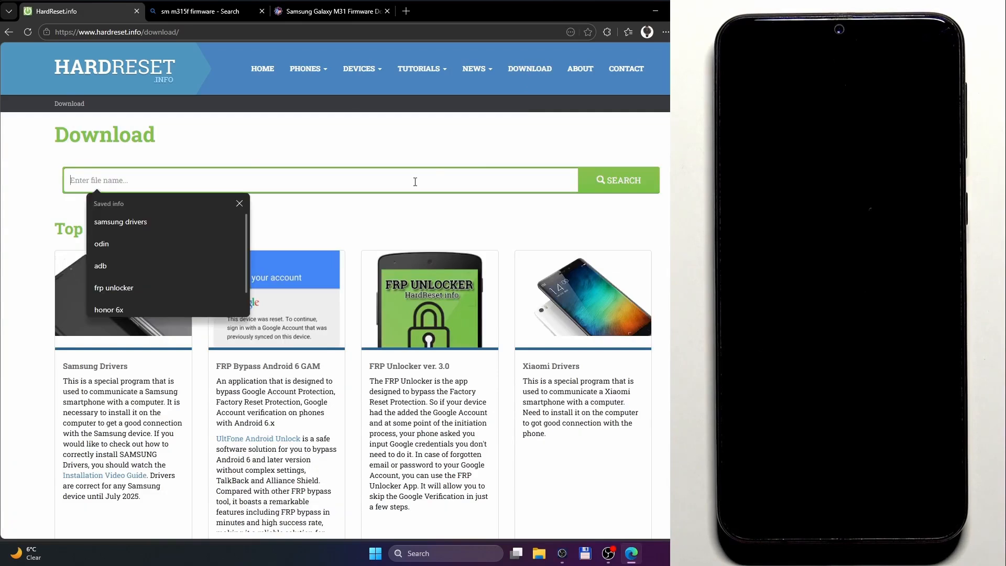
{"action": "left_click", "coordinate": [142, 236]}
{"action": "left_click", "coordinate": [618, 181]}
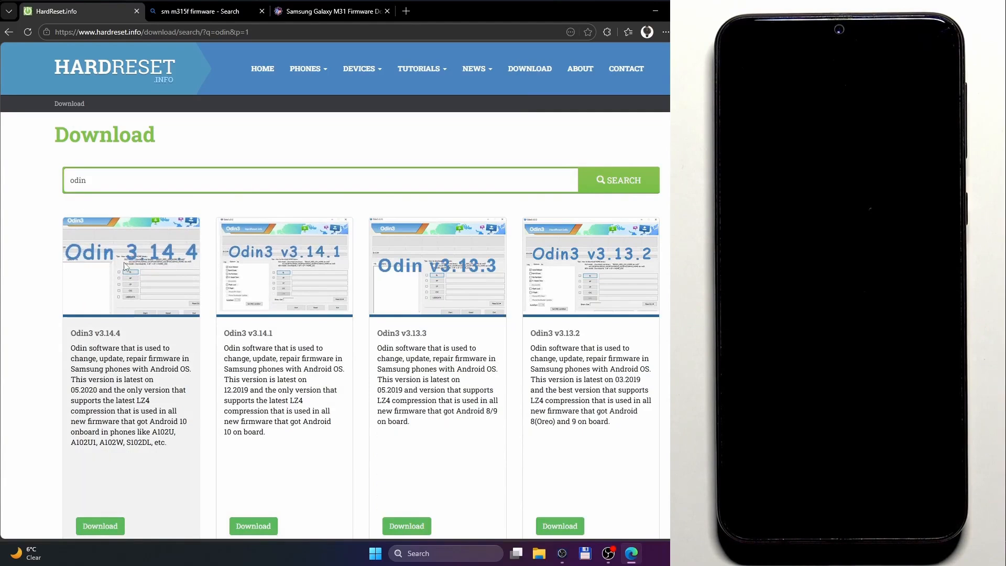
{"action": "left_click", "coordinate": [100, 333]}
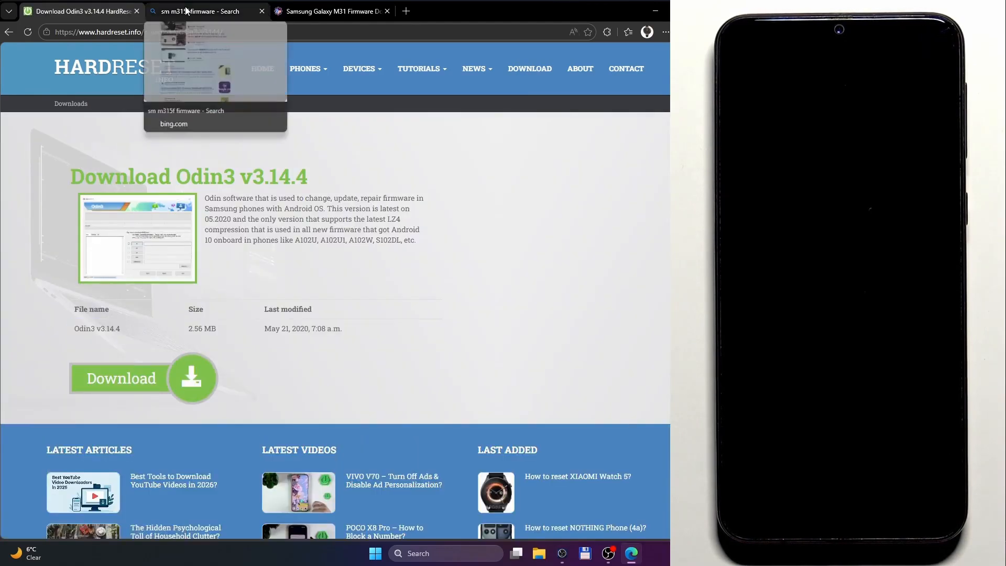
Review the "sm m315f firmware" search results and go to the samfw.com firmware page for the SM-M315F.
{"action": "left_click", "coordinate": [186, 10]}
{"action": "scroll", "coordinate": [250, 215], "scroll_direction": "up", "scroll_amount": 10}
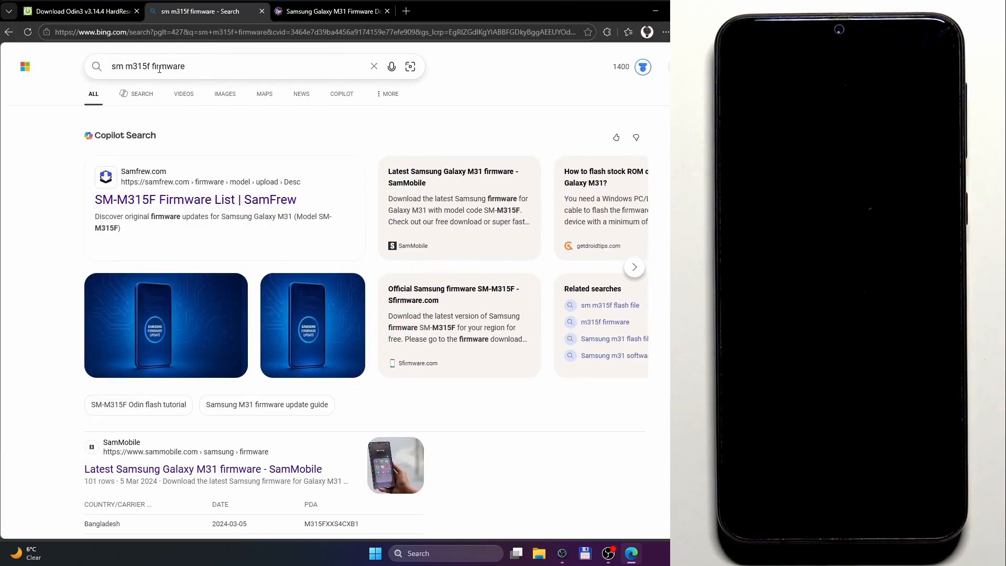
{"action": "scroll", "coordinate": [219, 148], "scroll_direction": "down", "scroll_amount": 10}
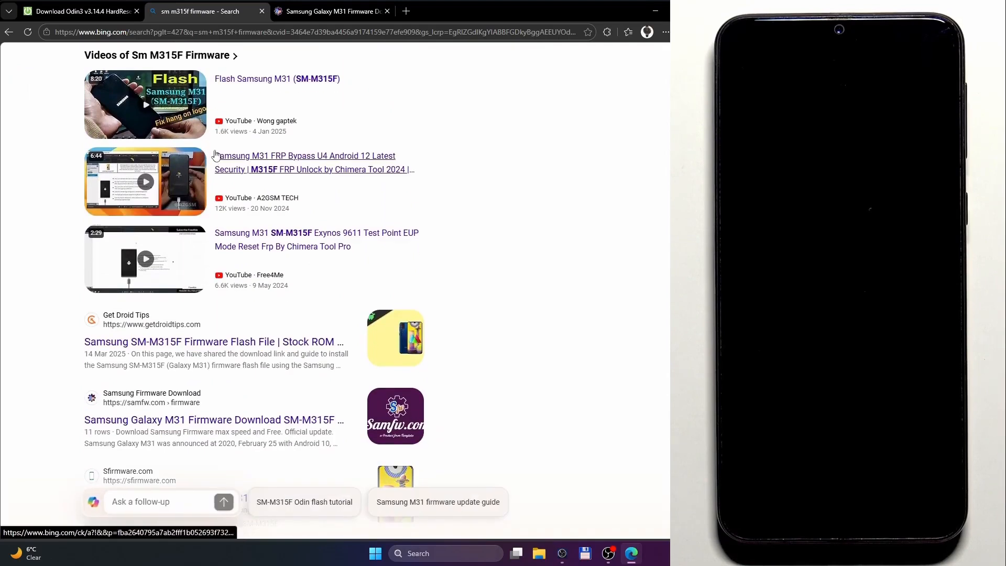
{"action": "left_click", "coordinate": [147, 411]}
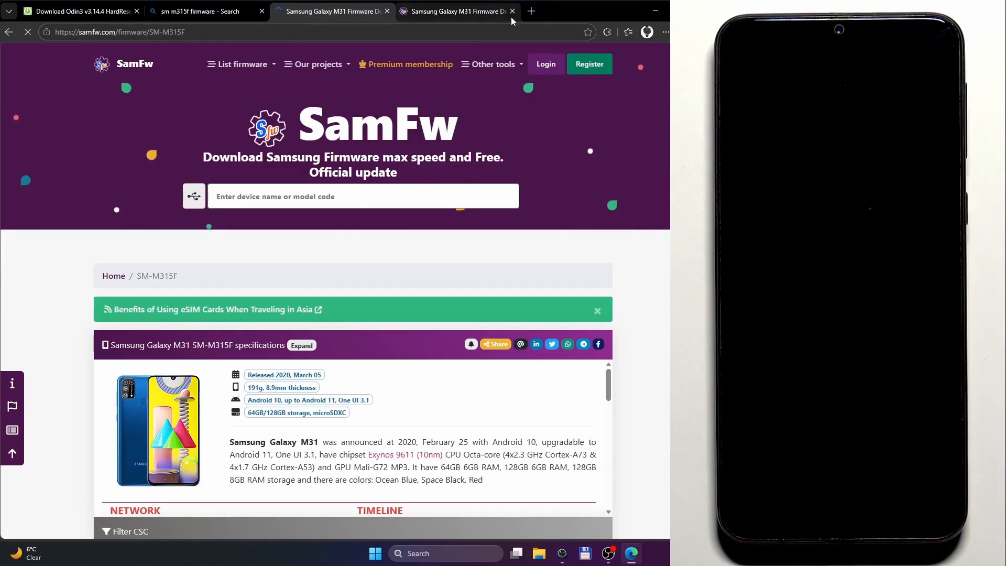
{"action": "left_click", "coordinate": [512, 11]}
{"action": "scroll", "coordinate": [526, 210], "scroll_direction": "down", "scroll_amount": 7}
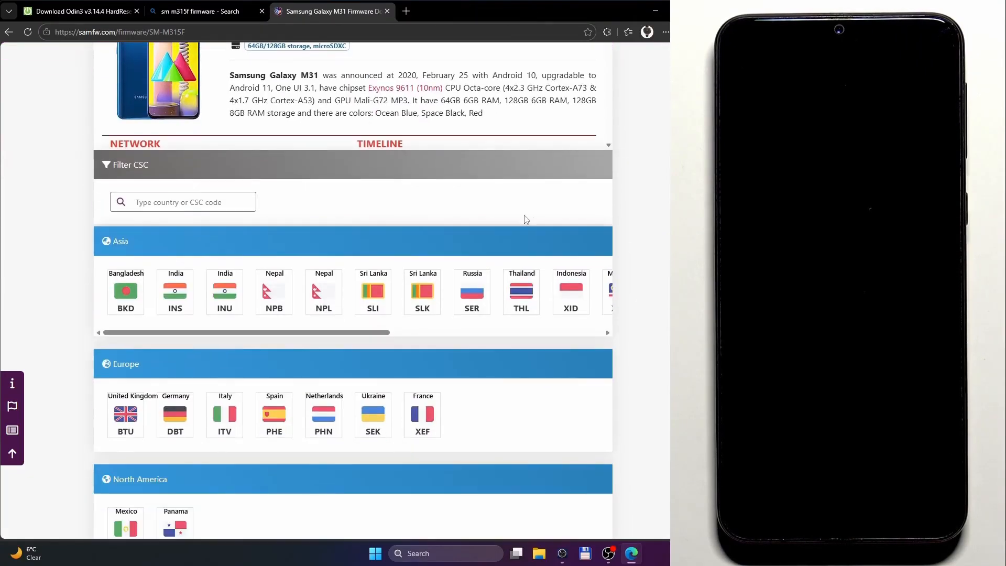
Browse the CSC regions for the SM-M315F and open the Germany (DBT) firmware list.
{"action": "left_click", "coordinate": [215, 195]}
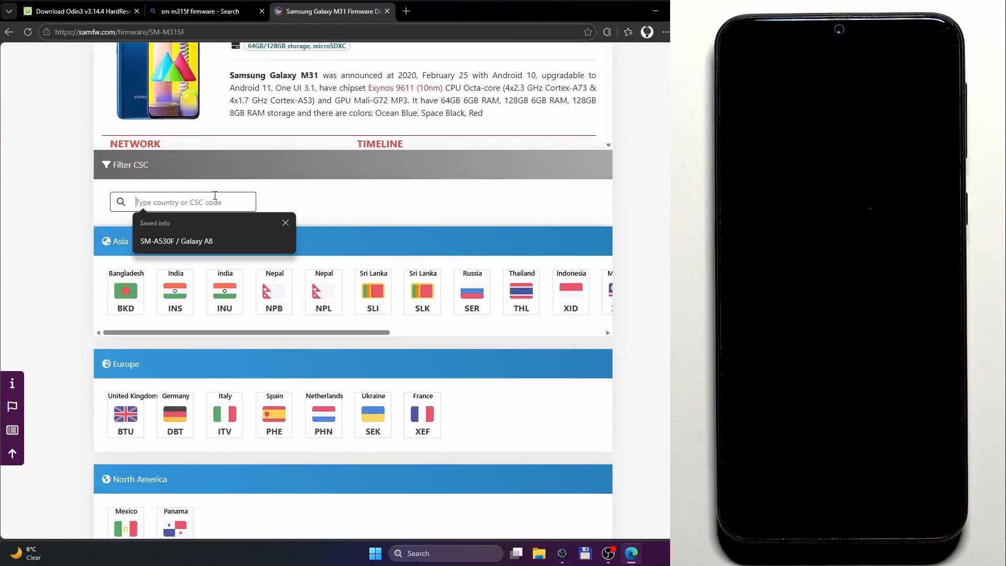
{"action": "left_click", "coordinate": [286, 222]}
{"action": "scroll", "coordinate": [400, 262], "scroll_direction": "down", "scroll_amount": 4}
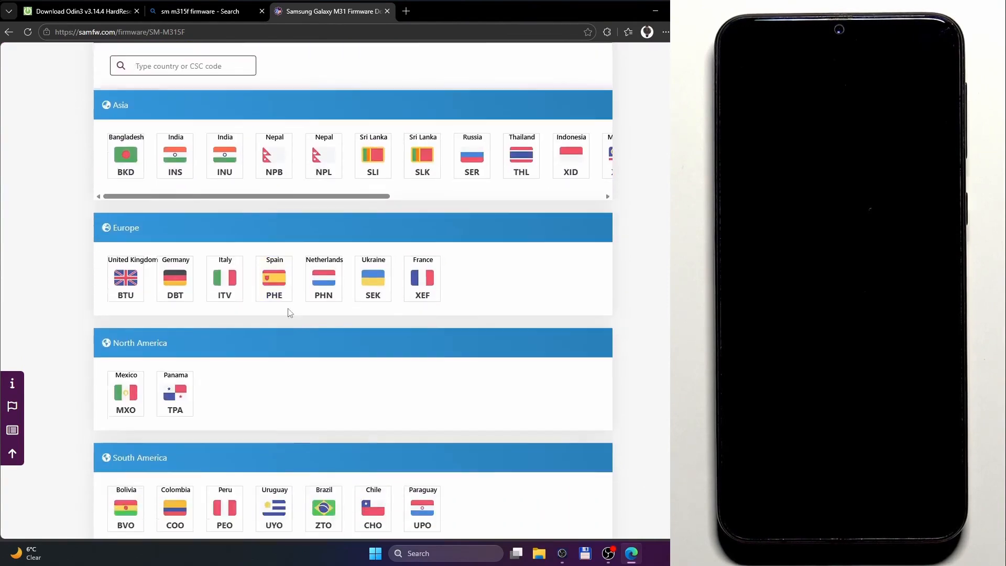
{"action": "scroll", "coordinate": [329, 260], "scroll_direction": "up", "scroll_amount": 3}
{"action": "left_click_drag", "start_coordinate": [386, 280], "coordinate": [436, 281]}
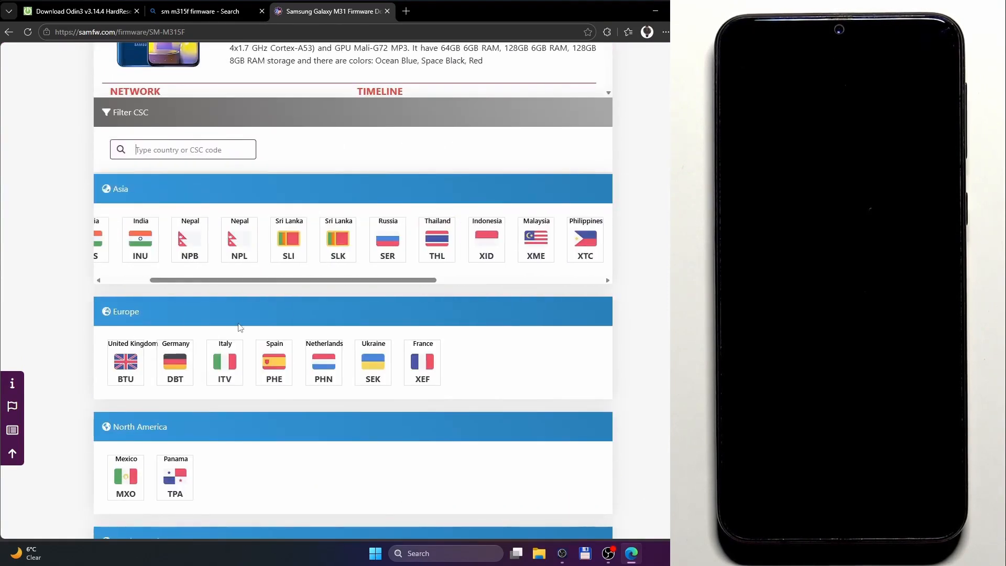
{"action": "left_click", "coordinate": [181, 371]}
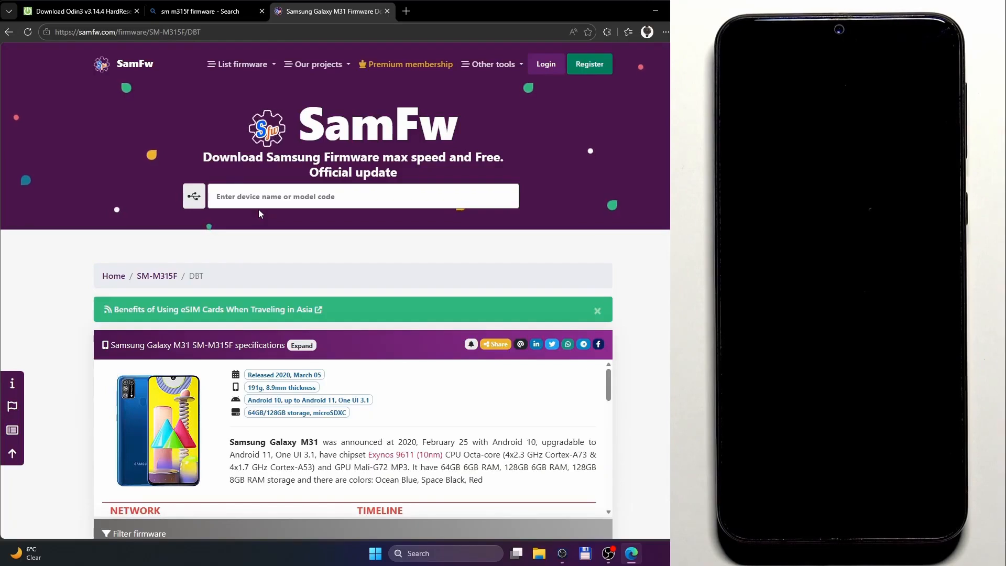
Look through the German firmware list and open the M315FXXS4CWK7 version for Android 12.
{"action": "scroll", "coordinate": [159, 217], "scroll_direction": "down", "scroll_amount": 4}
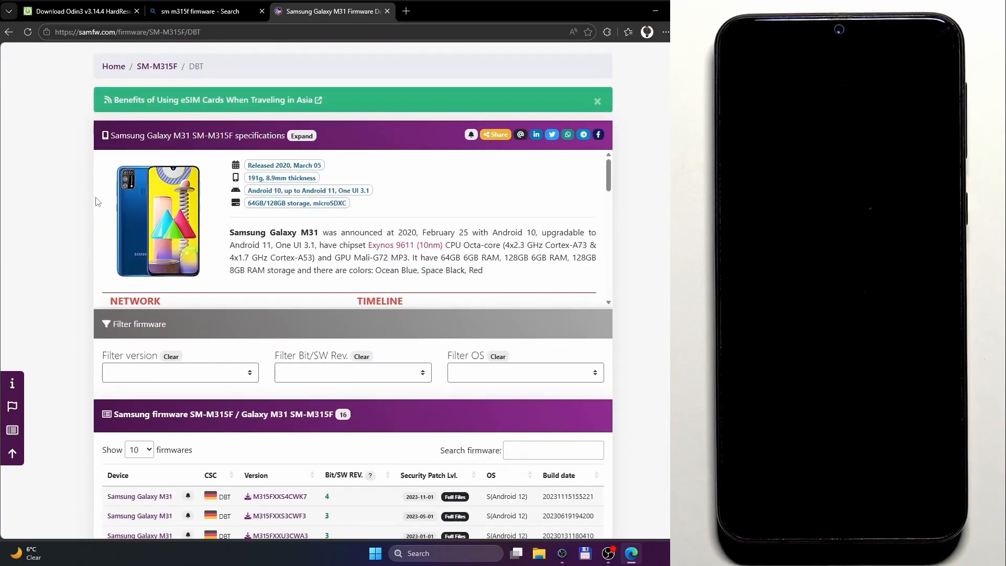
{"action": "scroll", "coordinate": [124, 162], "scroll_direction": "down", "scroll_amount": 1}
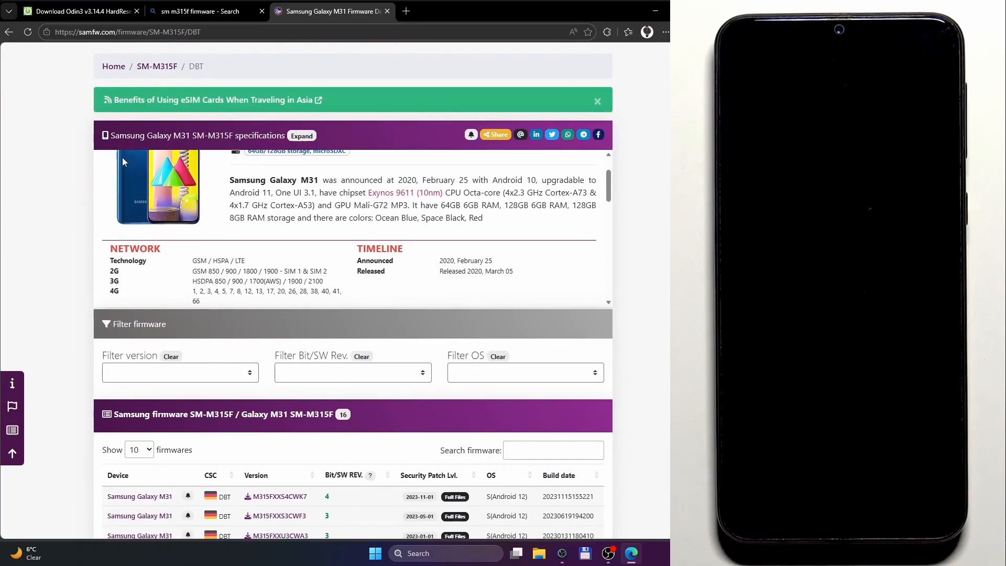
{"action": "scroll", "coordinate": [61, 171], "scroll_direction": "down", "scroll_amount": 4}
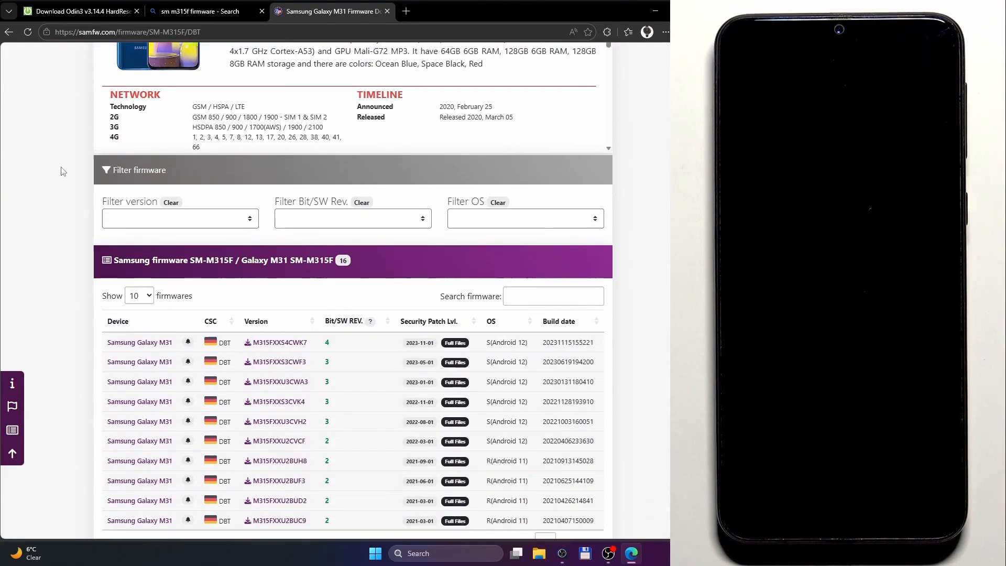
{"action": "scroll", "coordinate": [63, 170], "scroll_direction": "down", "scroll_amount": 1}
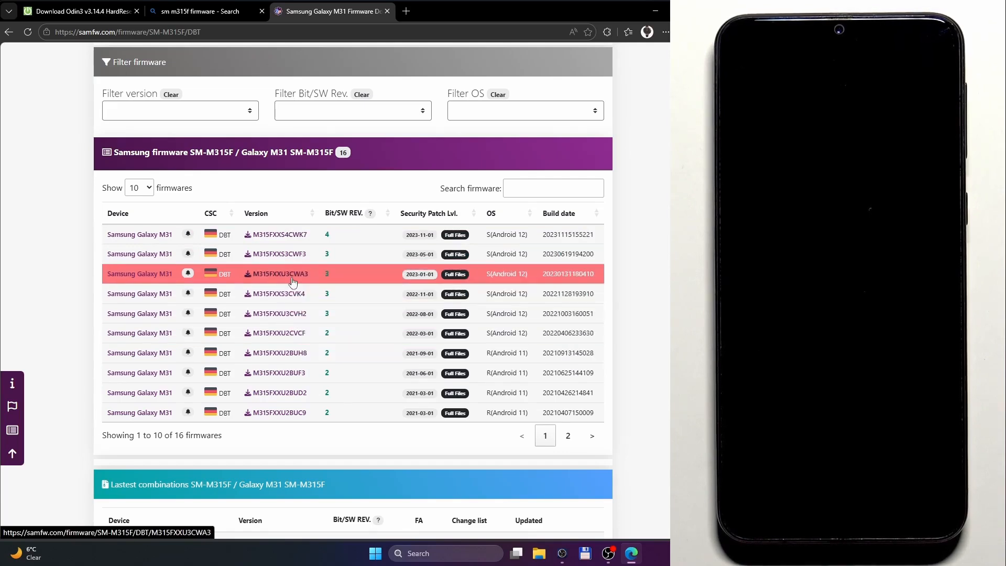
{"action": "left_click", "coordinate": [296, 235]}
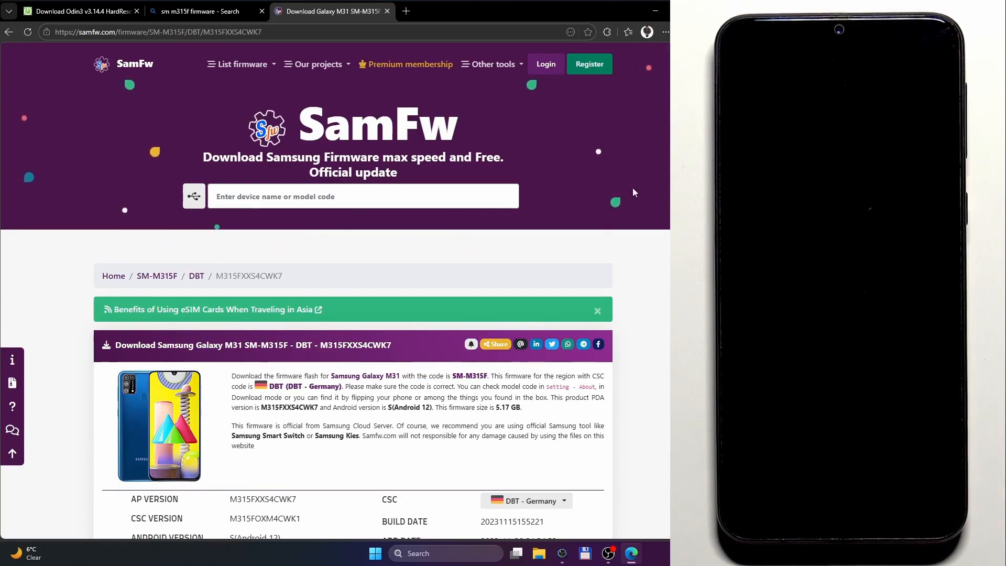
Download the M315FXXS4CWK7 firmware from the SamFw server and dismiss the download feedback dialog.
{"action": "scroll", "coordinate": [309, 231], "scroll_direction": "down", "scroll_amount": 6}
{"action": "scroll", "coordinate": [669, 192], "scroll_direction": "down", "scroll_amount": 2}
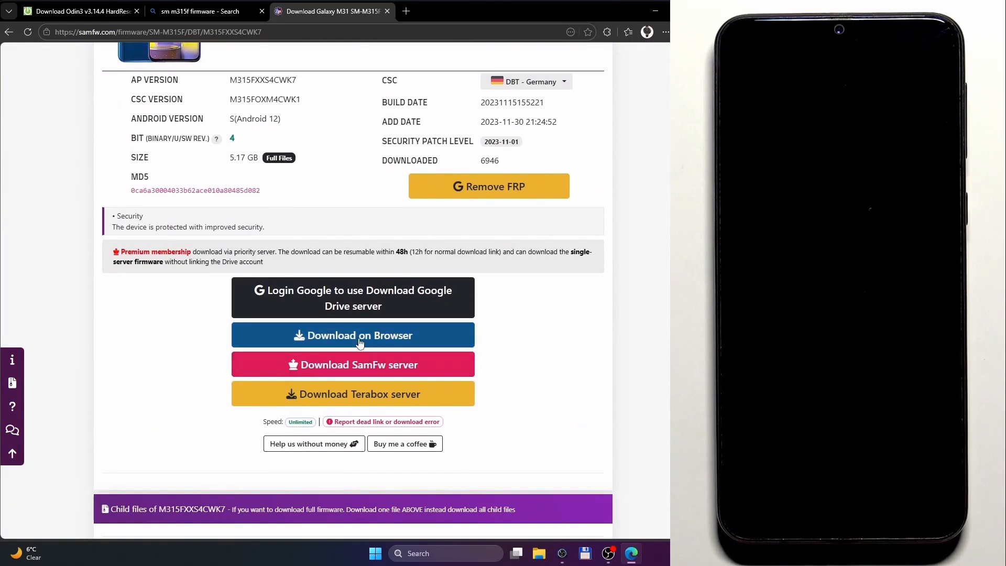
{"action": "left_click", "coordinate": [375, 361]}
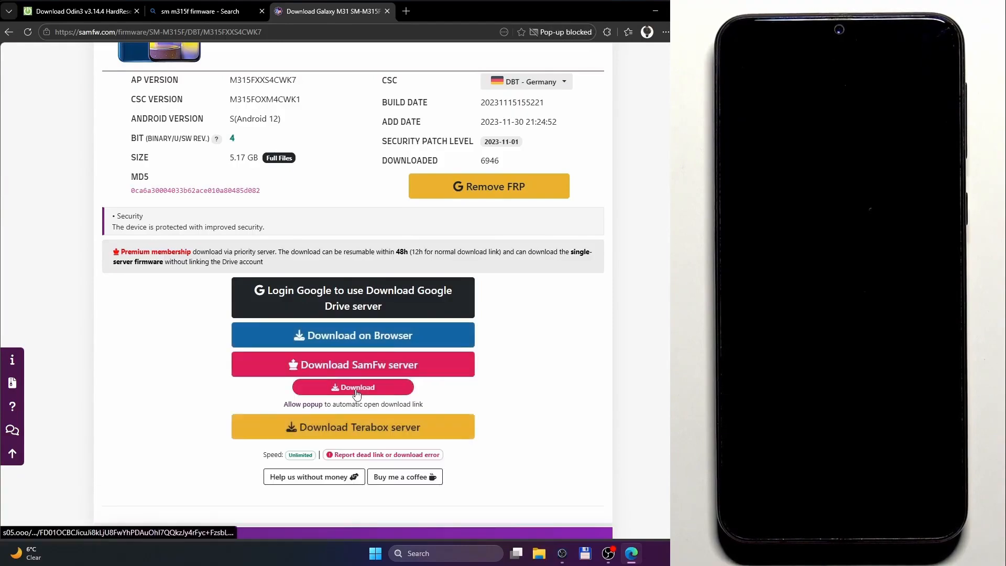
{"action": "left_click", "coordinate": [355, 390]}
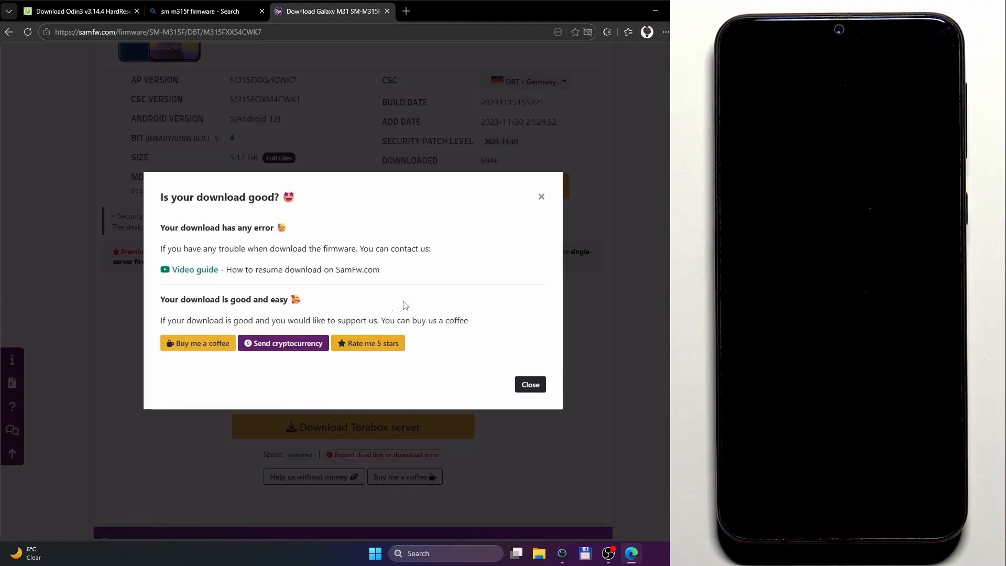
{"action": "left_click", "coordinate": [542, 197]}
Return to the HardReset.info homepage and open the Downloads folder in File Explorer.
{"action": "left_click", "coordinate": [82, 11]}
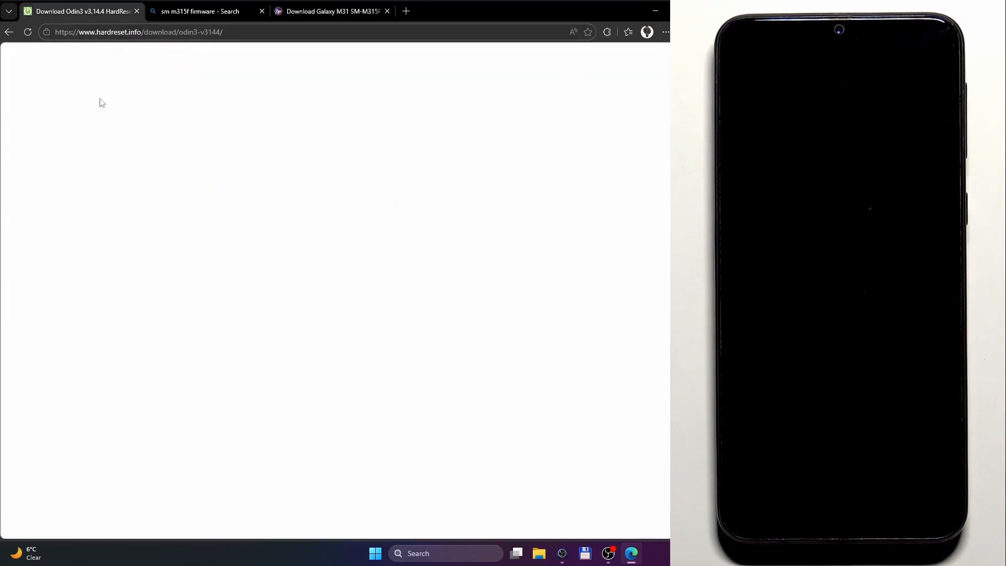
{"action": "left_click", "coordinate": [111, 77]}
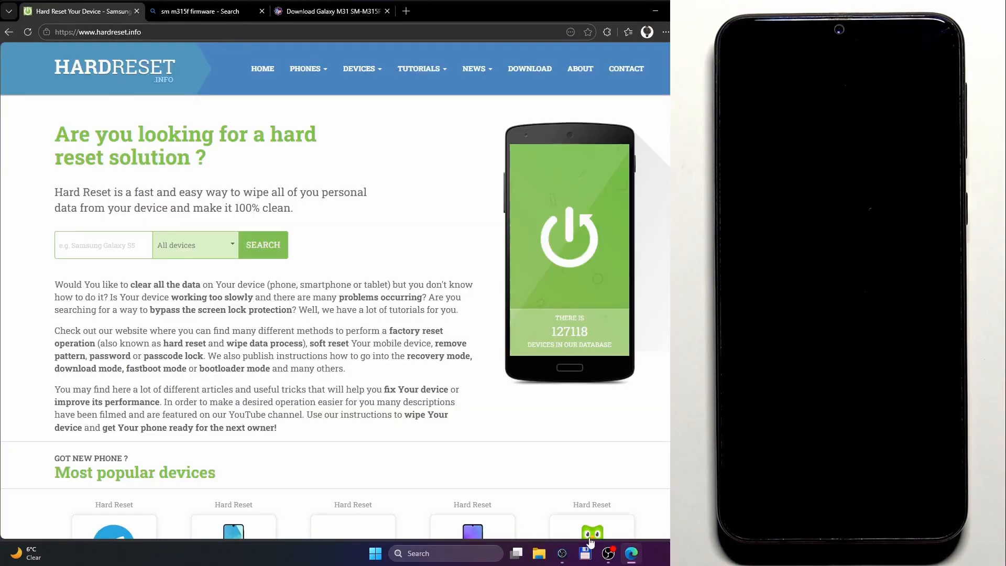
{"action": "left_click", "coordinate": [538, 554]}
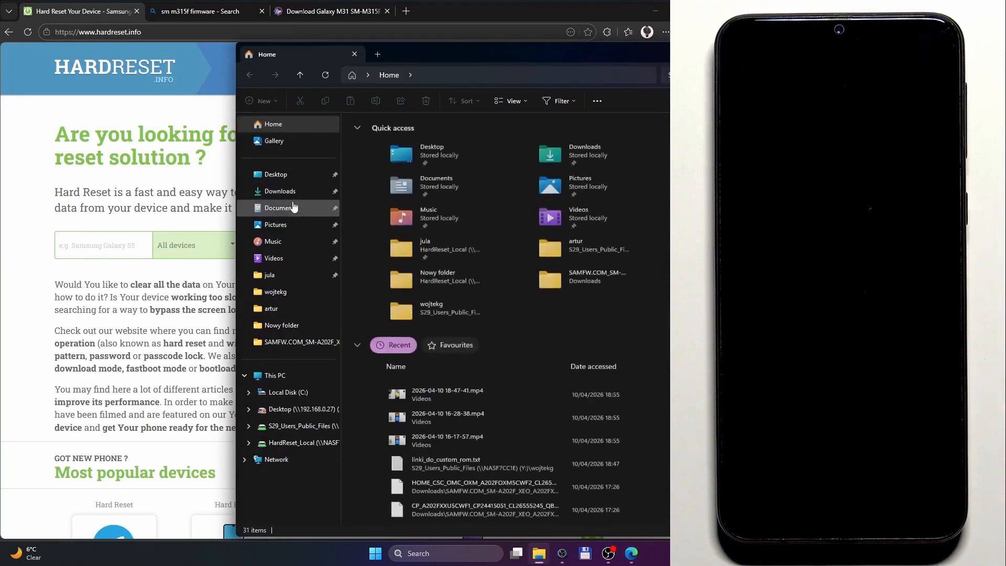
{"action": "left_click", "coordinate": [283, 191]}
{"action": "left_click_drag", "start_coordinate": [471, 58], "coordinate": [330, 52]}
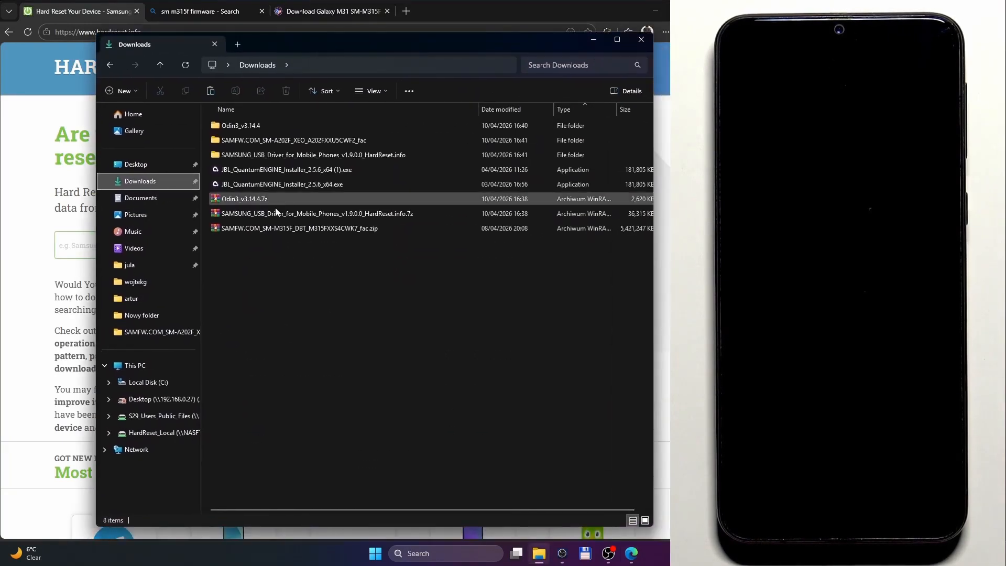
{"action": "left_click", "coordinate": [278, 228]}
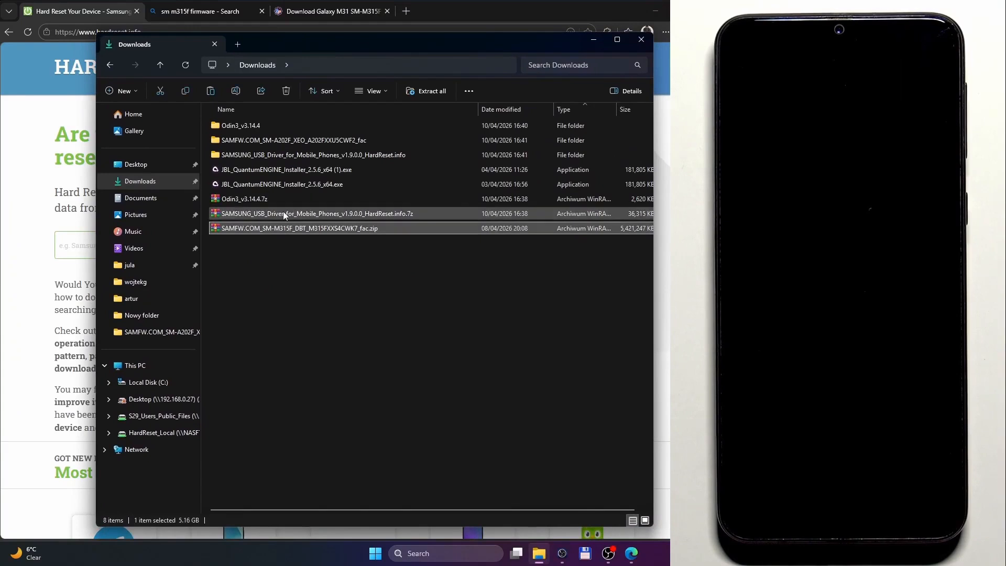
{"action": "left_click", "coordinate": [283, 215]}
{"action": "left_click", "coordinate": [288, 197]}
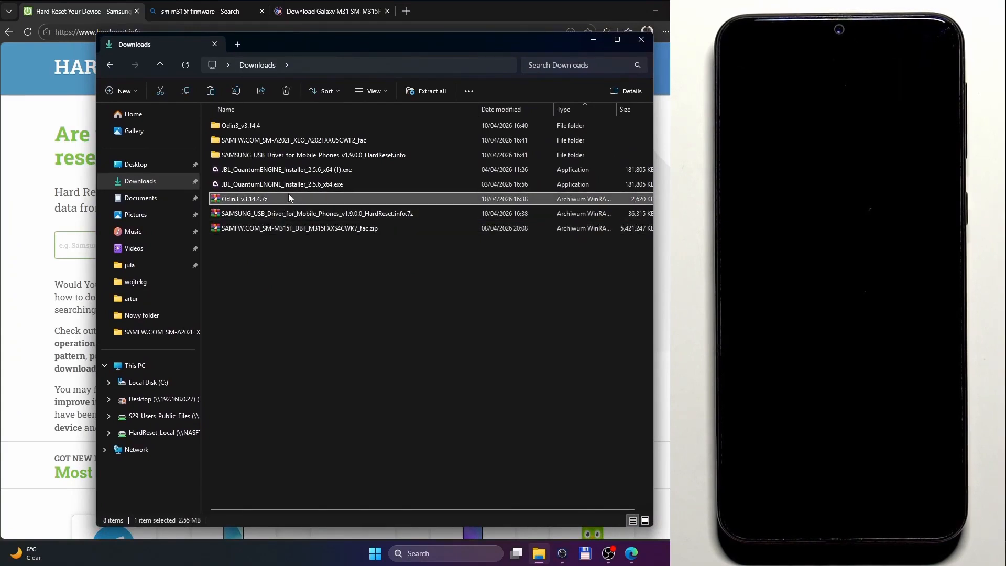
{"action": "right_click", "coordinate": [289, 198]}
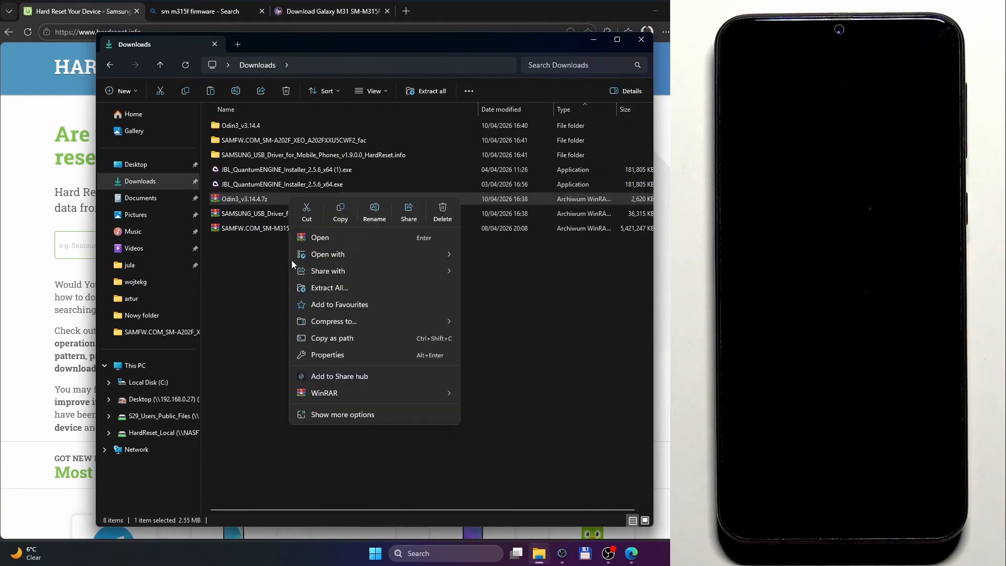
{"action": "mouse_move", "coordinate": [373, 389]}
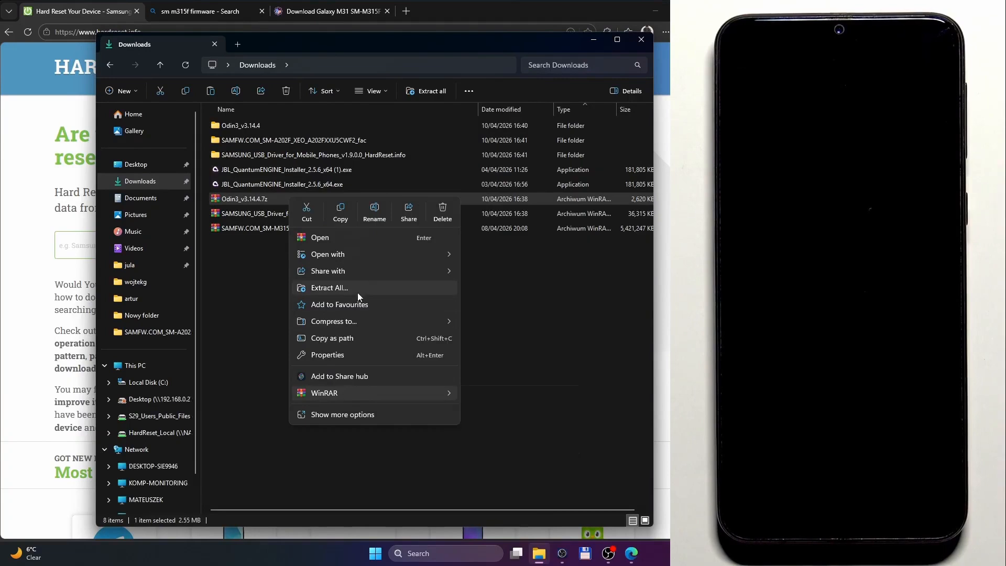
{"action": "left_click", "coordinate": [360, 286]}
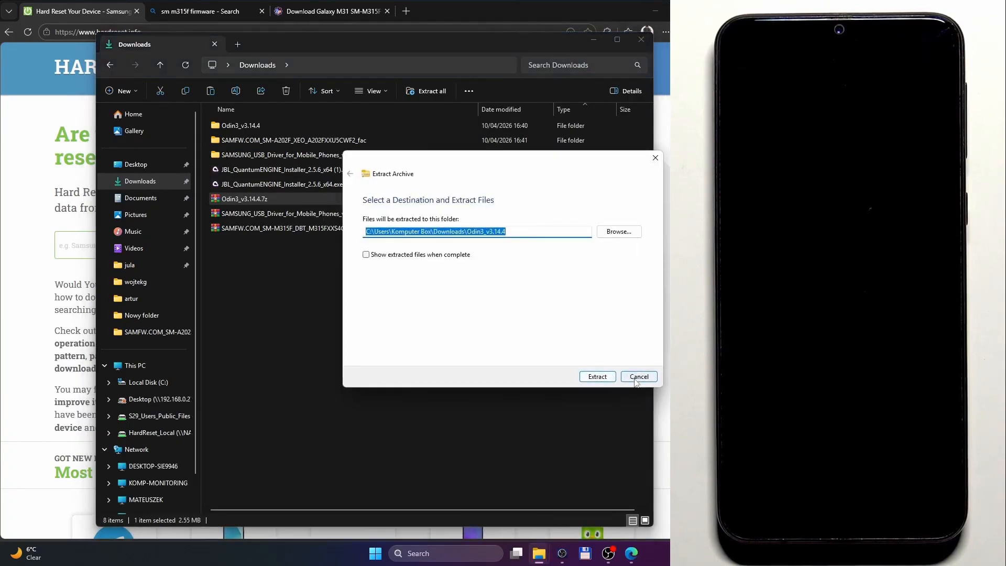
{"action": "left_click", "coordinate": [639, 376]}
{"action": "left_click_drag", "start_coordinate": [391, 301], "coordinate": [267, 198]}
{"action": "left_click", "coordinate": [353, 303]}
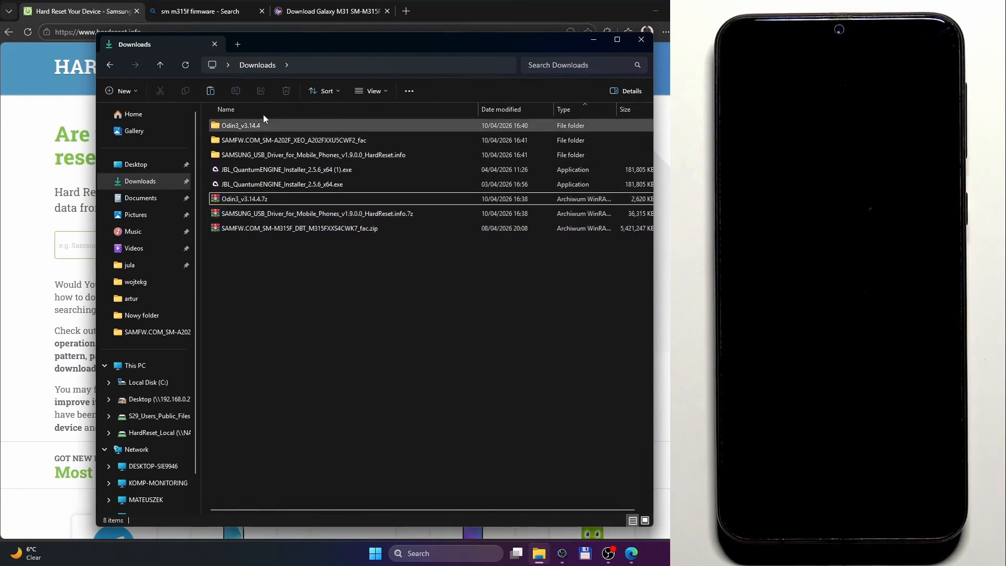
Extract SAMFW.COM_SM-M315F_DBT_M315FXXS4CWK7_fac.zip with WinRAR into a folder of the same name in Downloads.
{"action": "right_click", "coordinate": [276, 228]}
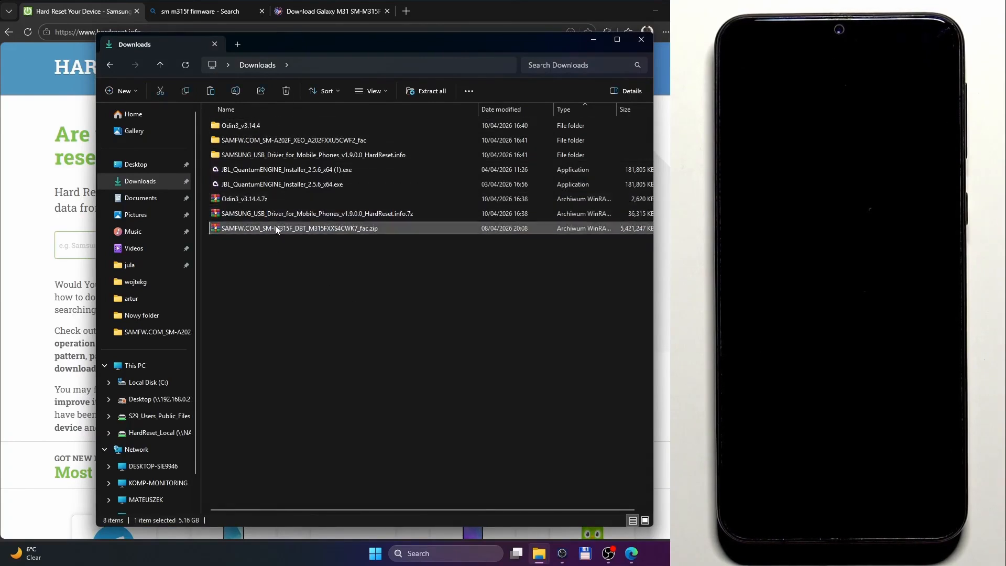
{"action": "mouse_move", "coordinate": [441, 422]}
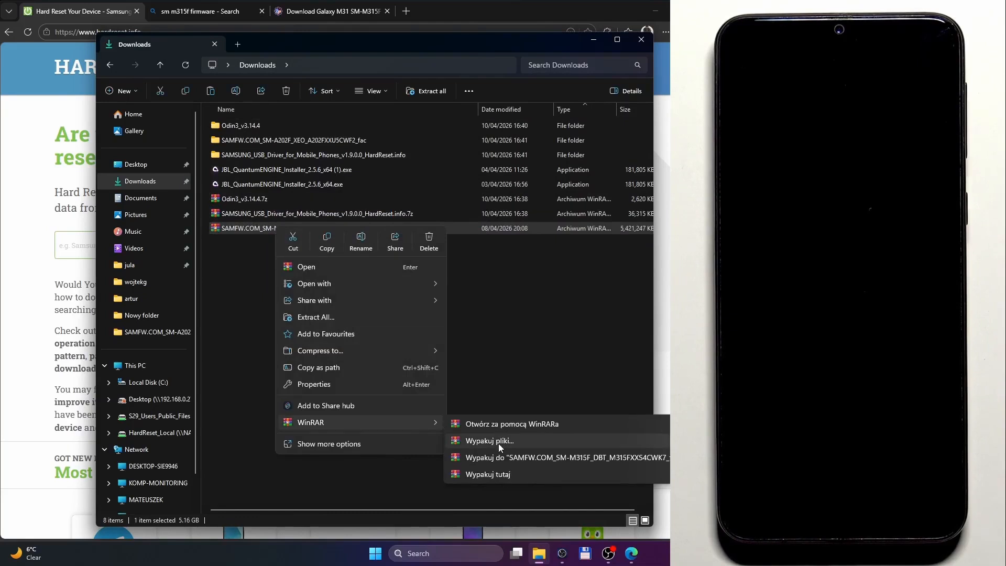
{"action": "left_click", "coordinate": [500, 457]}
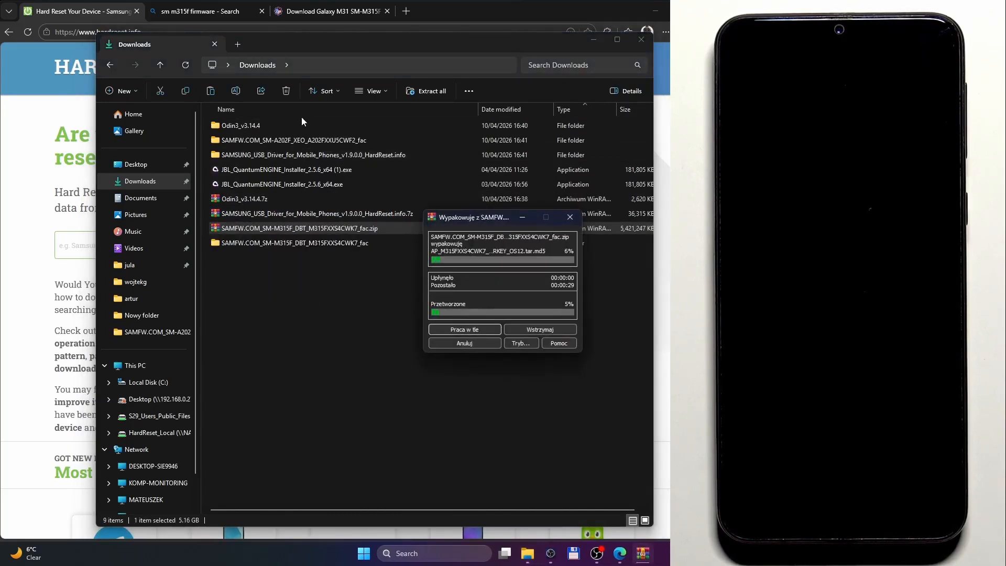
Delete the unneeded SM-A202F firmware folder from Downloads.
{"action": "left_click", "coordinate": [316, 140]}
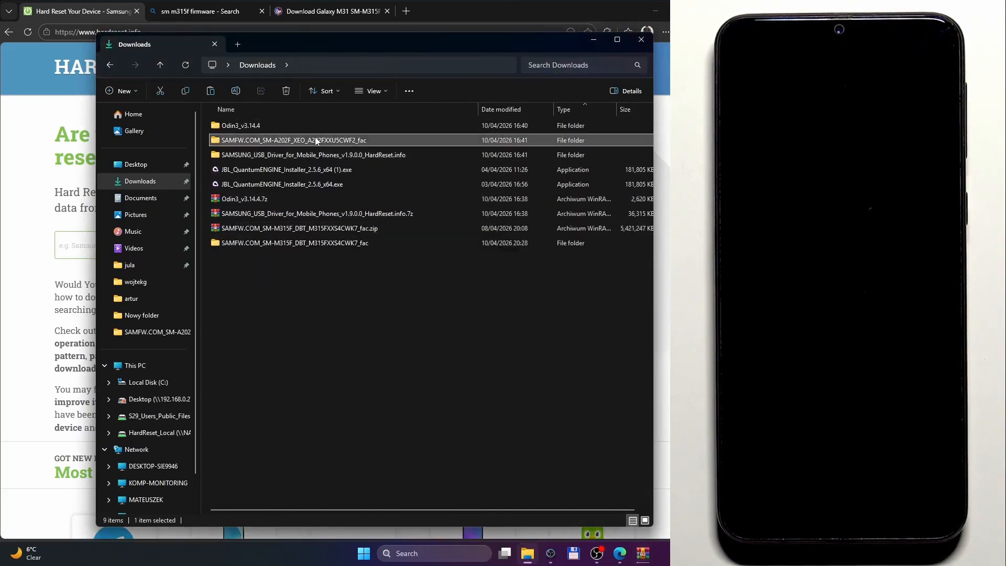
{"action": "key", "text": "Delete"}
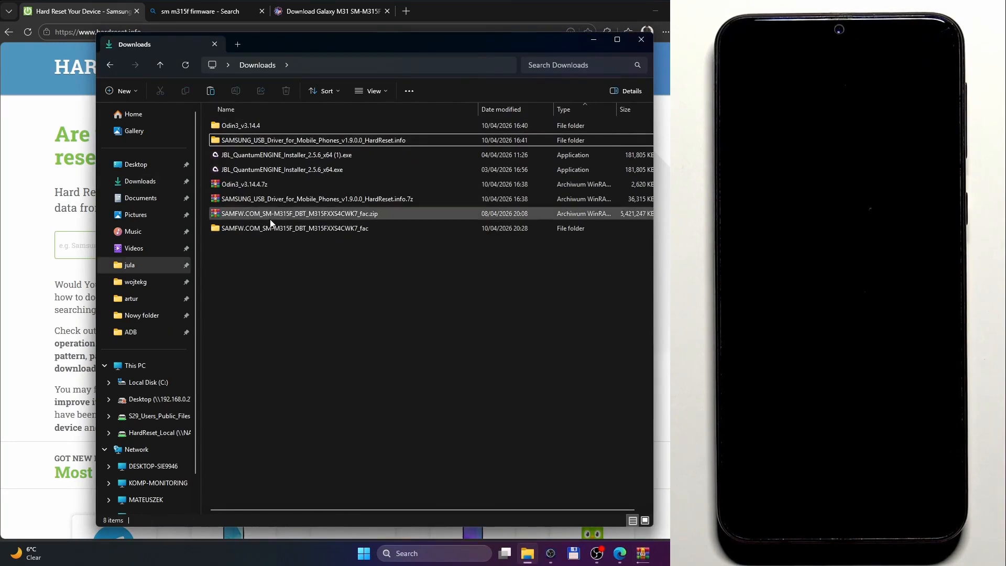
Run the Samsung USB driver v1.9.0.0 installer from its extracted folder and decline reinstalling the driver.
{"action": "double_click", "coordinate": [318, 141]}
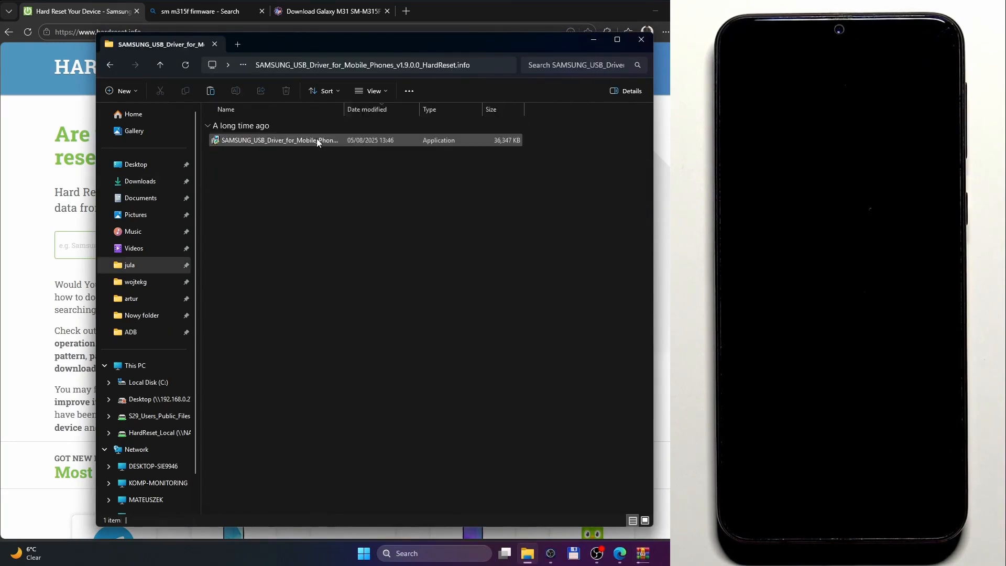
{"action": "double_click", "coordinate": [306, 142]}
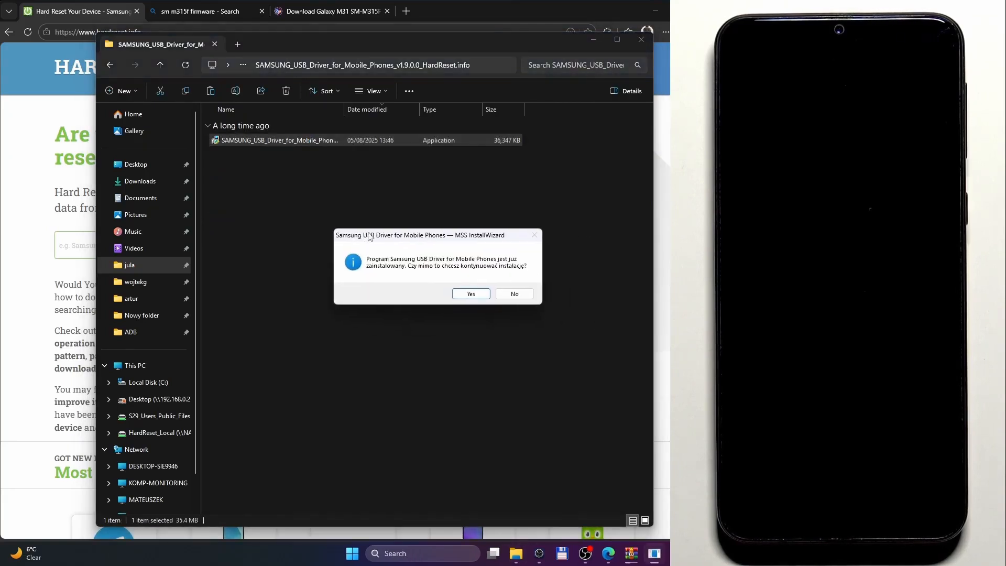
{"action": "left_click_drag", "start_coordinate": [387, 238], "coordinate": [342, 241]}
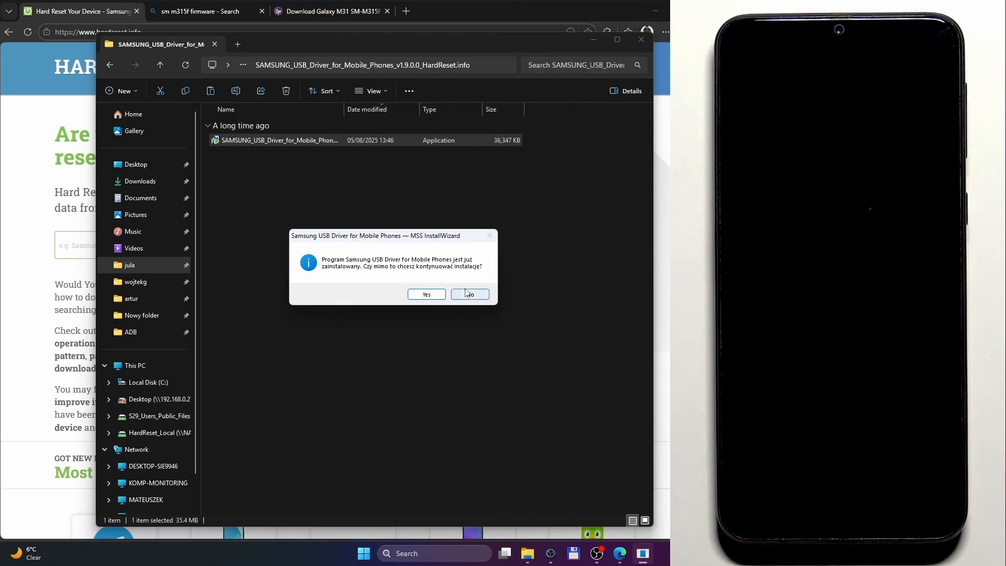
{"action": "left_click", "coordinate": [468, 294]}
Launch Odin3_v3.14.4.exe from the nested Odin3_v3.14.4 folder in Downloads, accept its warning and reposition the Odin window.
{"action": "left_click", "coordinate": [110, 64]}
{"action": "double_click", "coordinate": [251, 126]}
{"action": "double_click", "coordinate": [281, 138]}
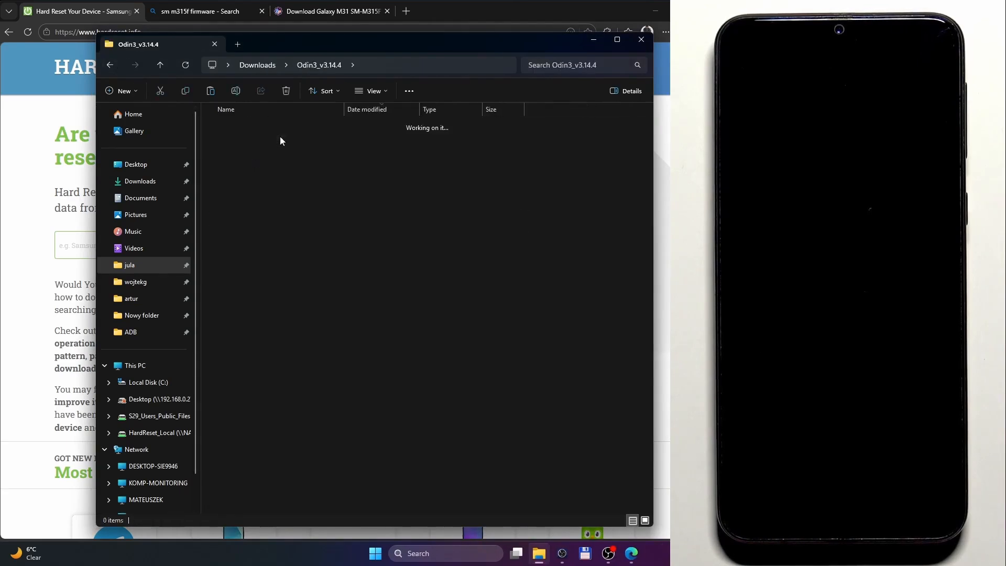
{"action": "double_click", "coordinate": [246, 155]}
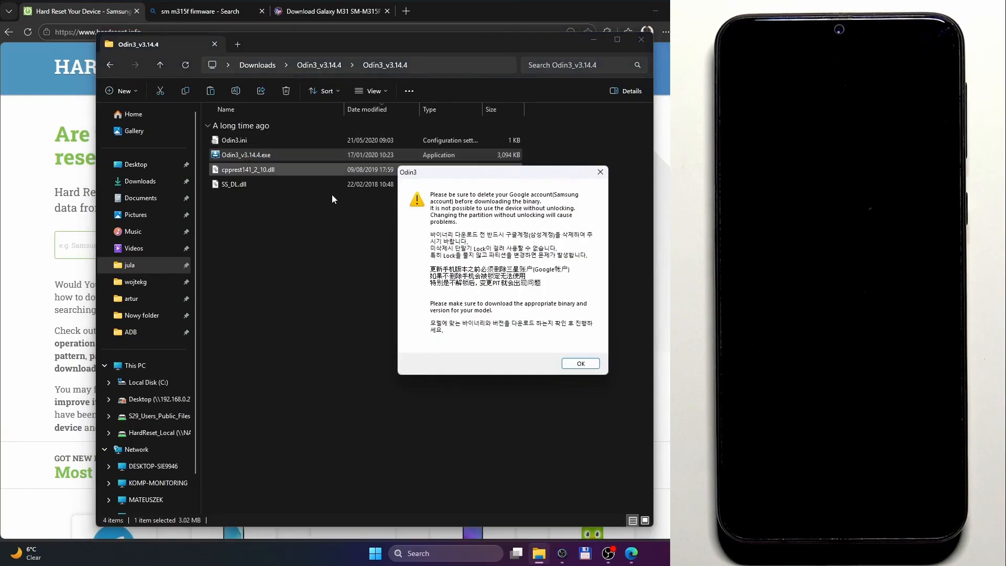
{"action": "left_click", "coordinate": [581, 364]}
{"action": "left_click_drag", "start_coordinate": [314, 108], "coordinate": [176, 102]}
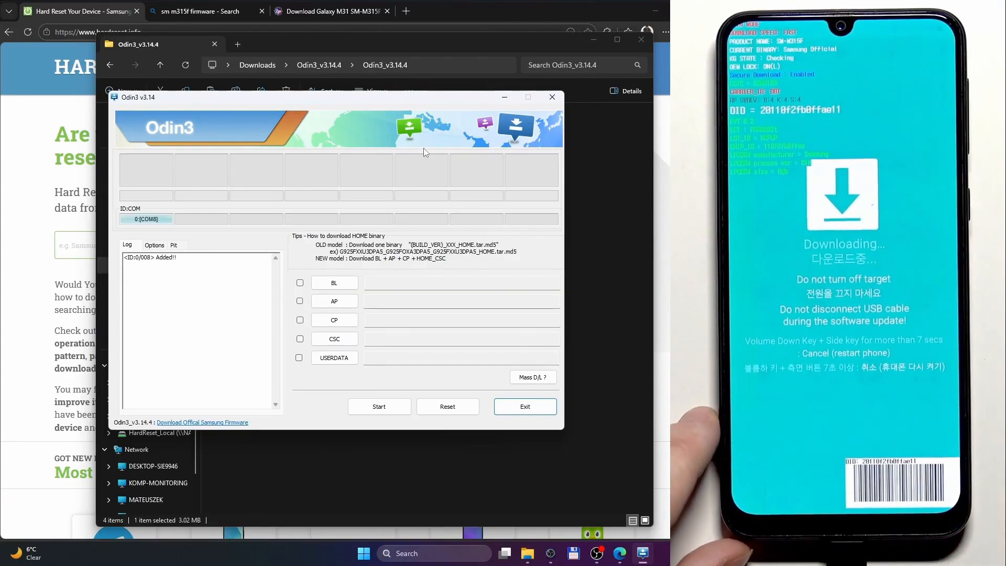
Load the BL_M315FXXS4CWK7 file from the extracted SM-M315F firmware folder in Downloads into Odin's BL slot.
{"action": "left_click", "coordinate": [194, 285]}
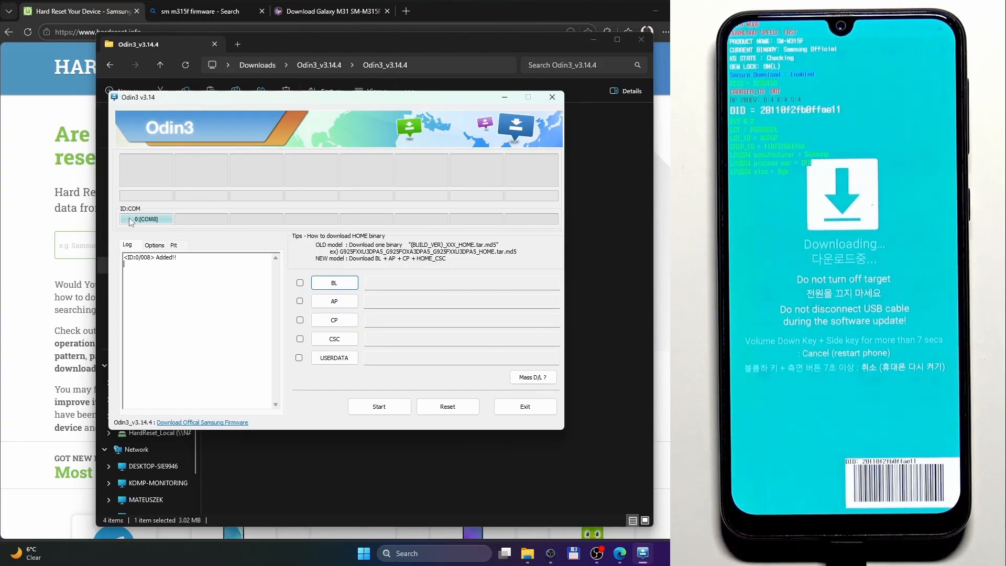
{"action": "left_click", "coordinate": [333, 283]}
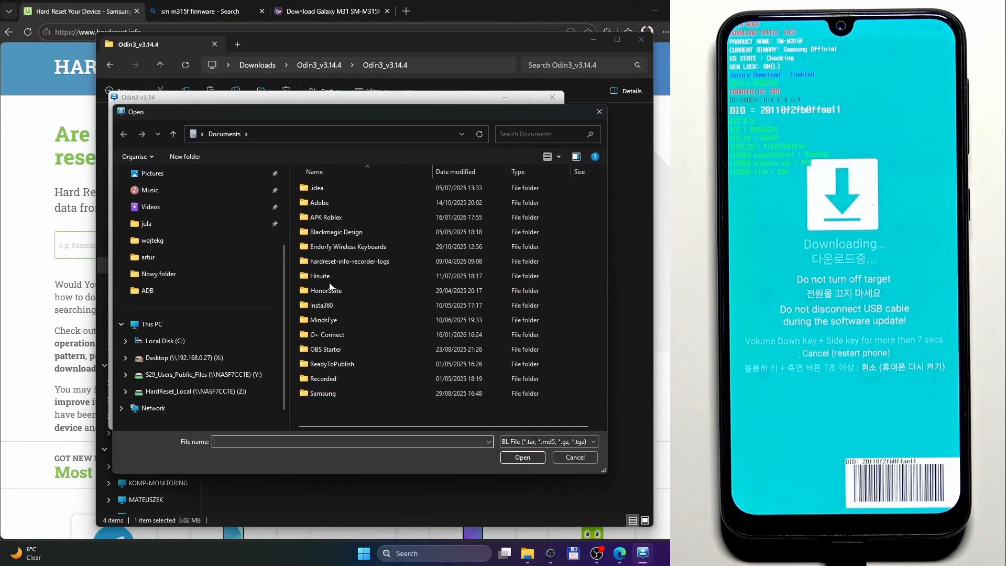
{"action": "left_click", "coordinate": [175, 229]}
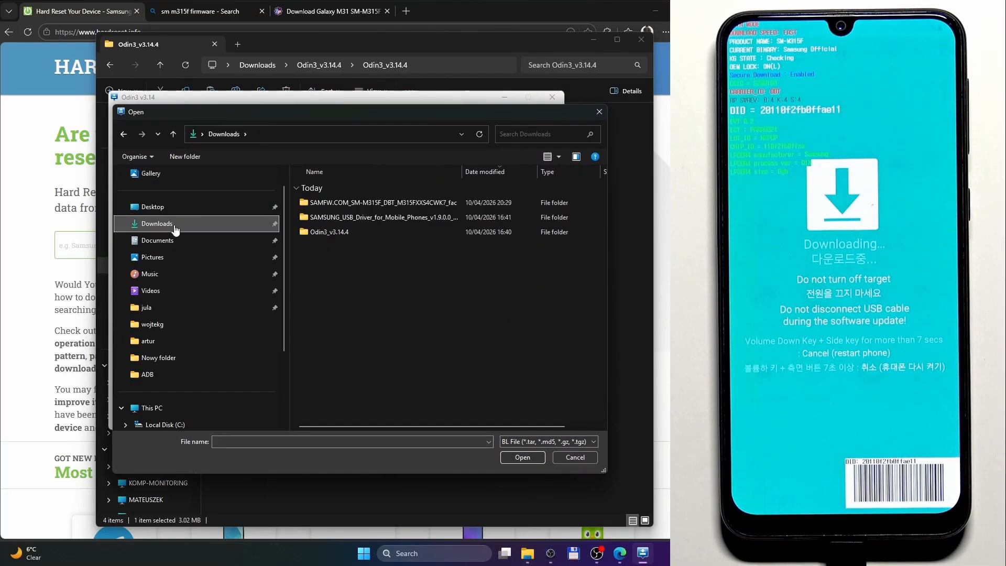
{"action": "left_click", "coordinate": [363, 205]}
{"action": "double_click", "coordinate": [363, 204]}
{"action": "left_click", "coordinate": [361, 261]}
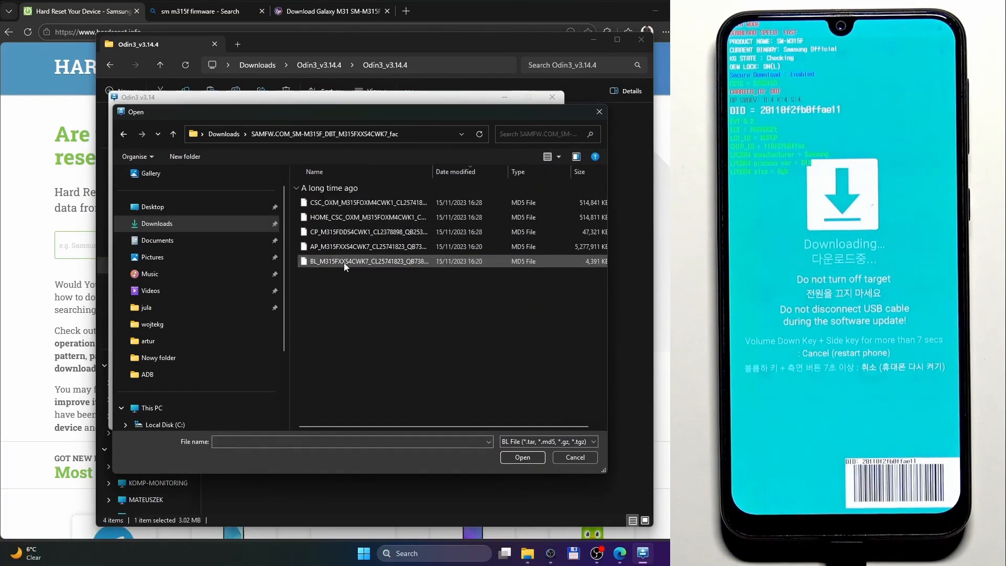
{"action": "left_click", "coordinate": [524, 457]}
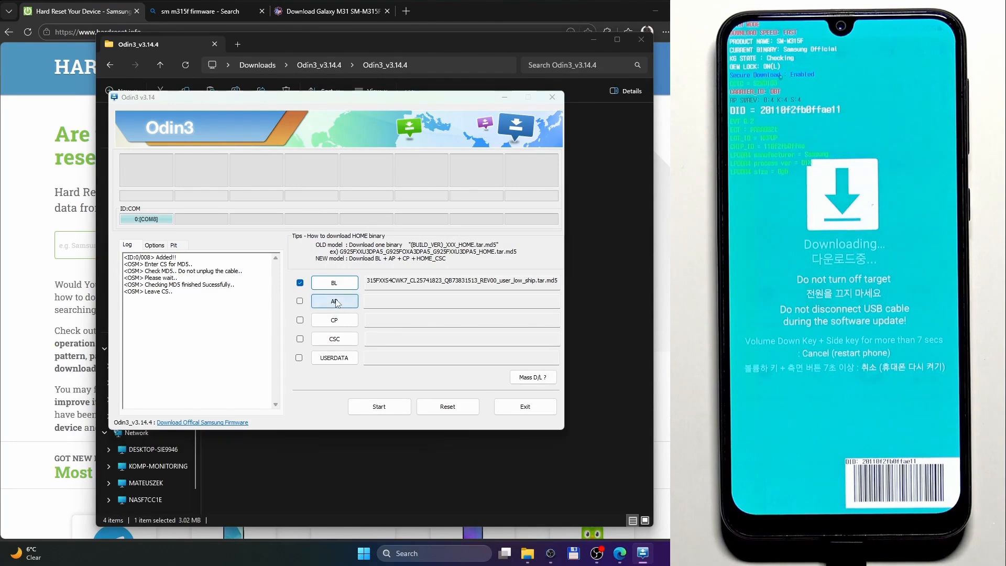
Load the AP_M315FXXS4CWK7 file into the AP slot and the CP_M315FDDS4CWK1 file into the CP slot.
{"action": "left_click", "coordinate": [335, 302]}
{"action": "left_click", "coordinate": [328, 247]}
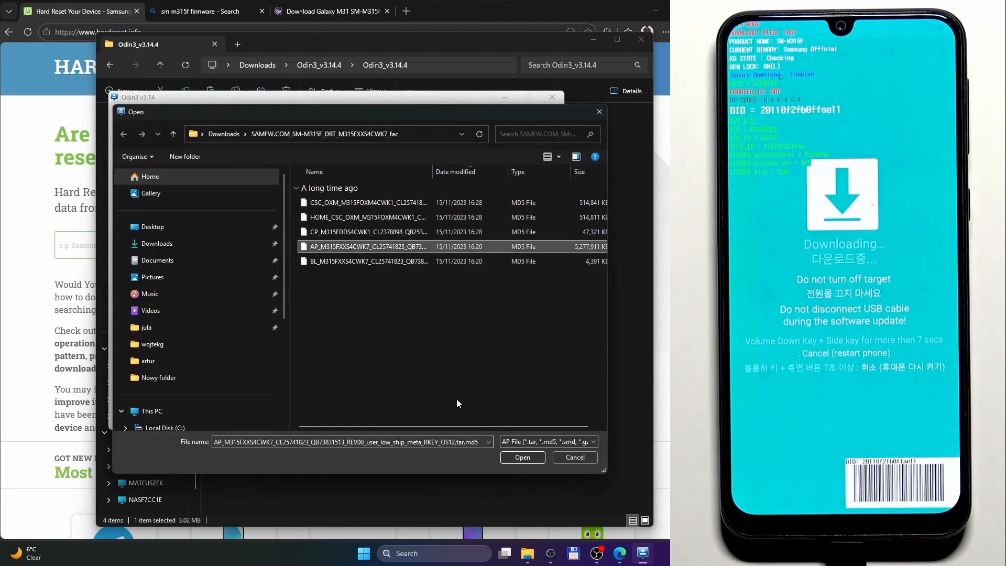
{"action": "left_click", "coordinate": [514, 455]}
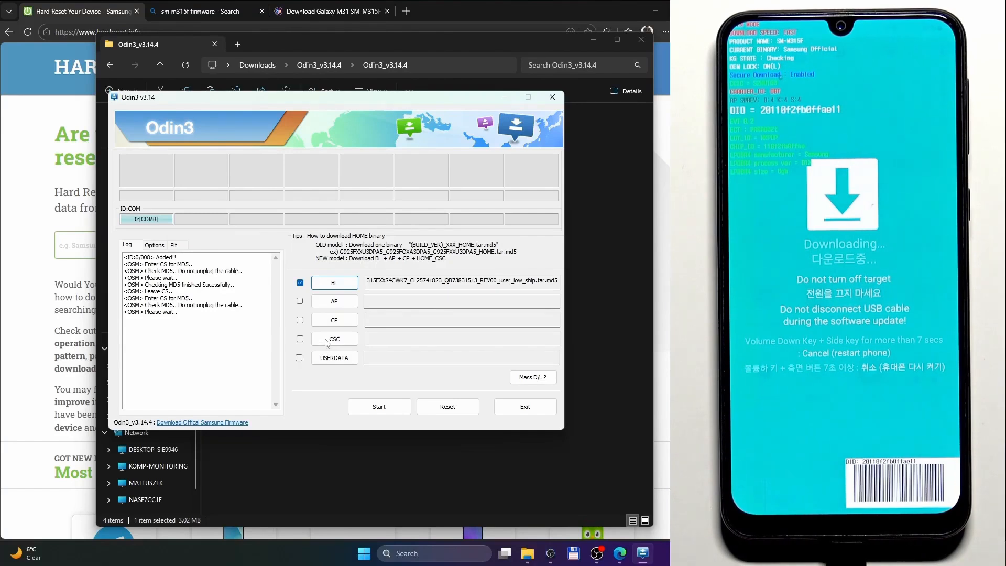
{"action": "left_click", "coordinate": [328, 320]}
{"action": "left_click", "coordinate": [312, 235]}
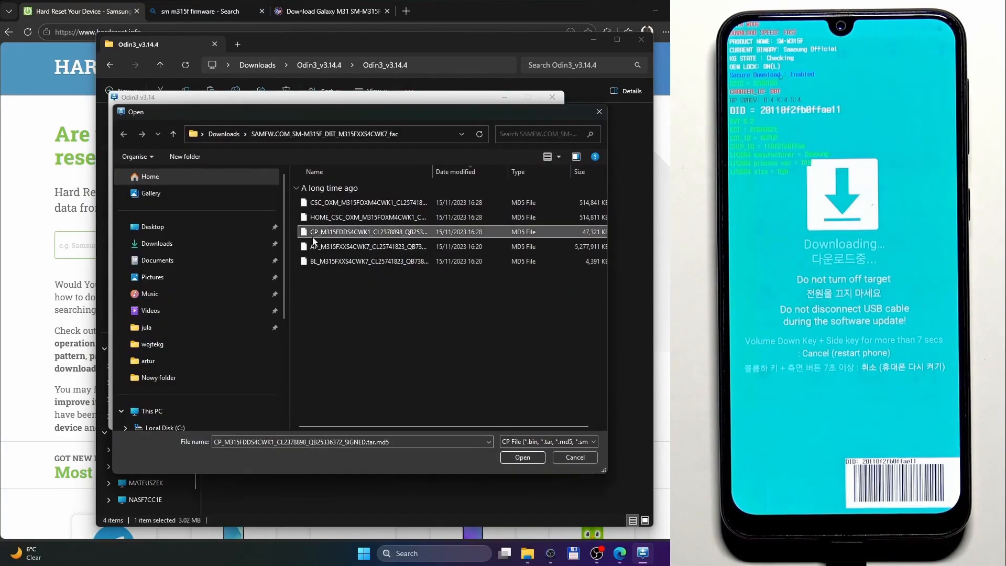
{"action": "left_click", "coordinate": [515, 458]}
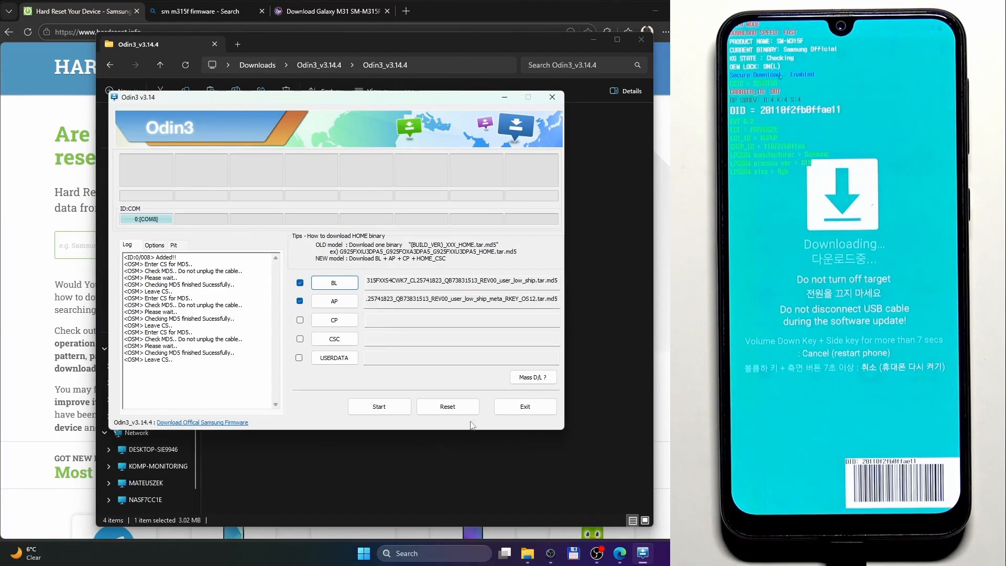
Load the full CSC_OXM_M315FOXM4CWK1 file, not the HOME_CSC one, into the CSC slot.
{"action": "left_click", "coordinate": [328, 340]}
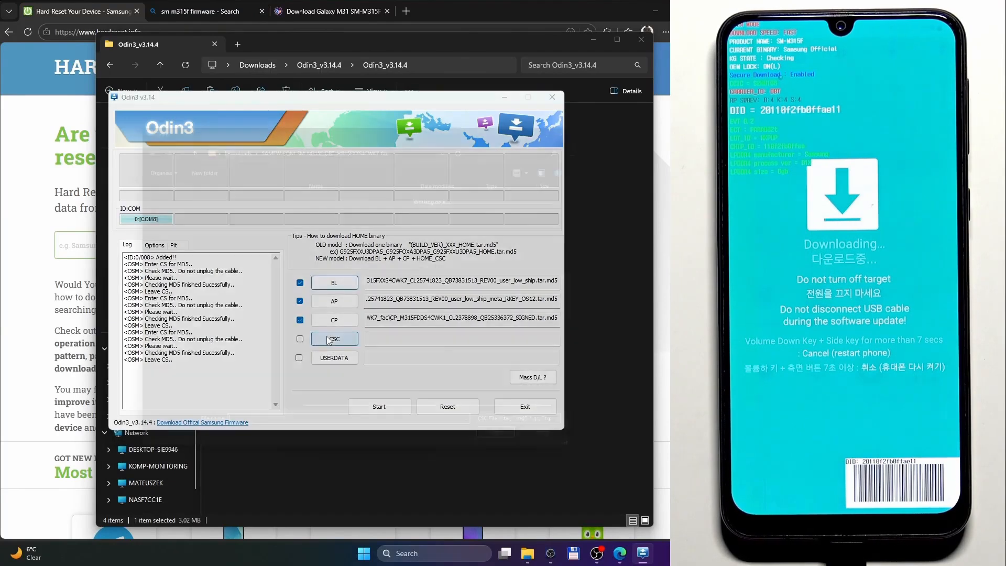
{"action": "left_click", "coordinate": [316, 206]}
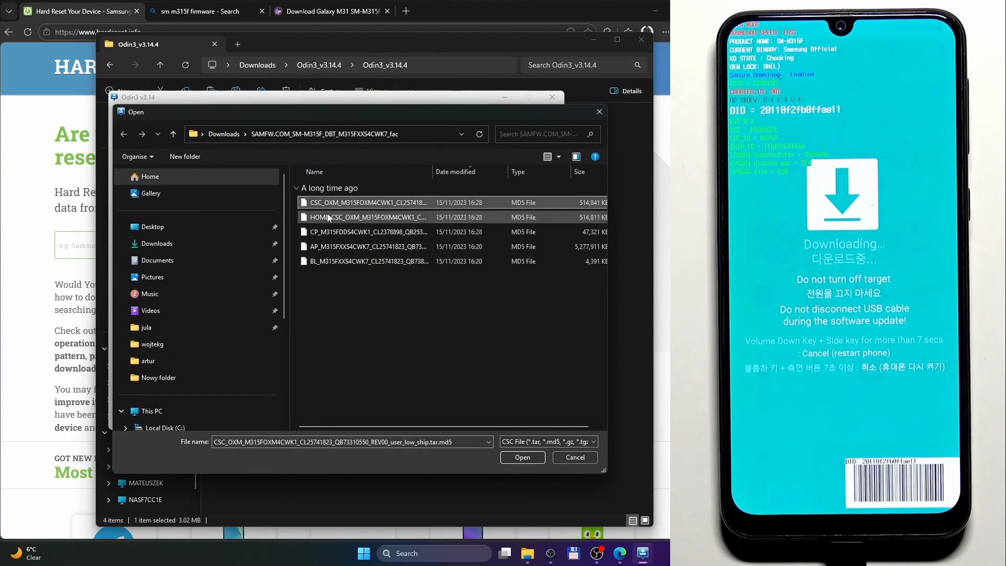
{"action": "left_click", "coordinate": [518, 457]}
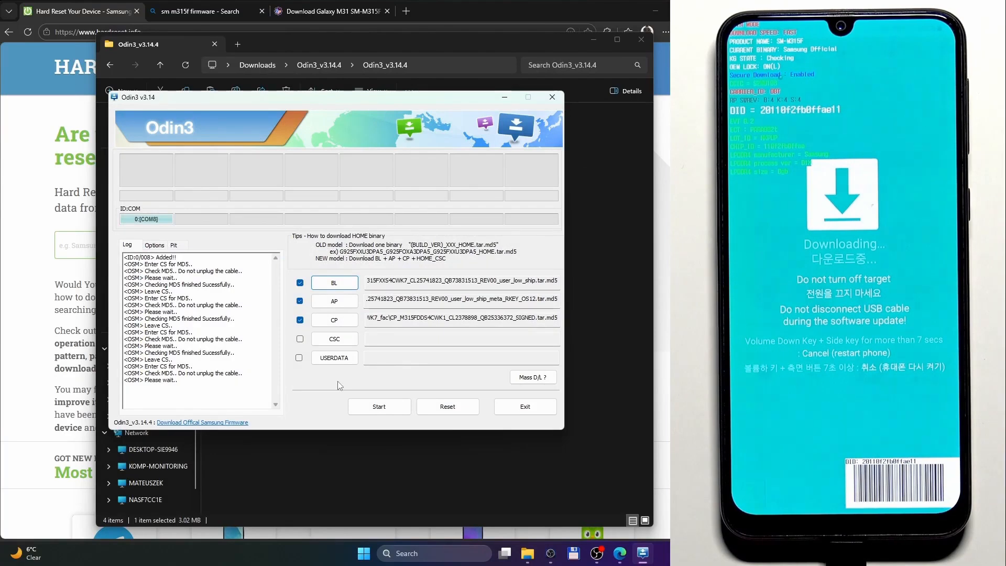
Flash the loaded firmware to the connected phone, let it complete, and close Odin and File Explorer.
{"action": "left_click", "coordinate": [367, 406]}
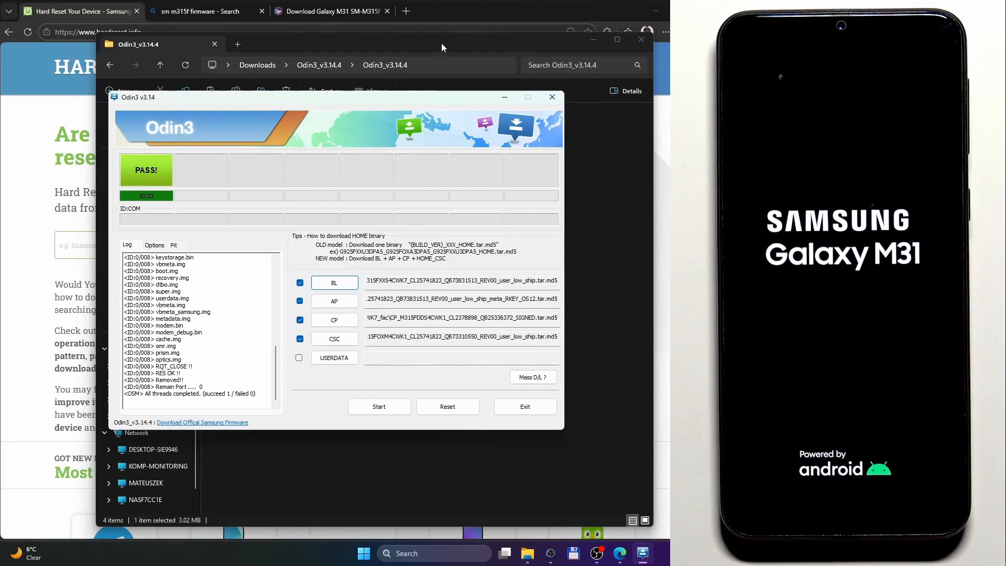
{"action": "left_click", "coordinate": [552, 97]}
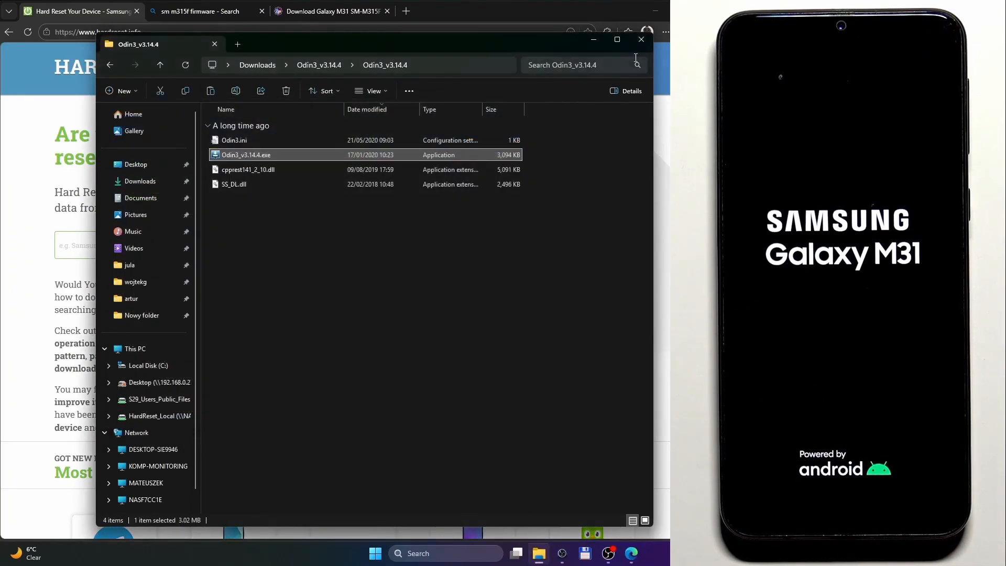
{"action": "left_click", "coordinate": [641, 40]}
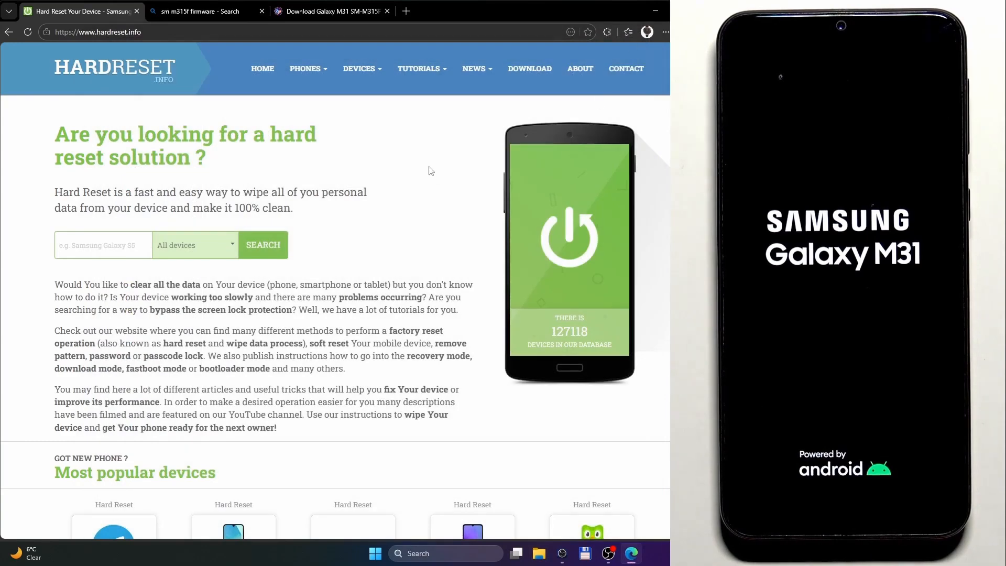